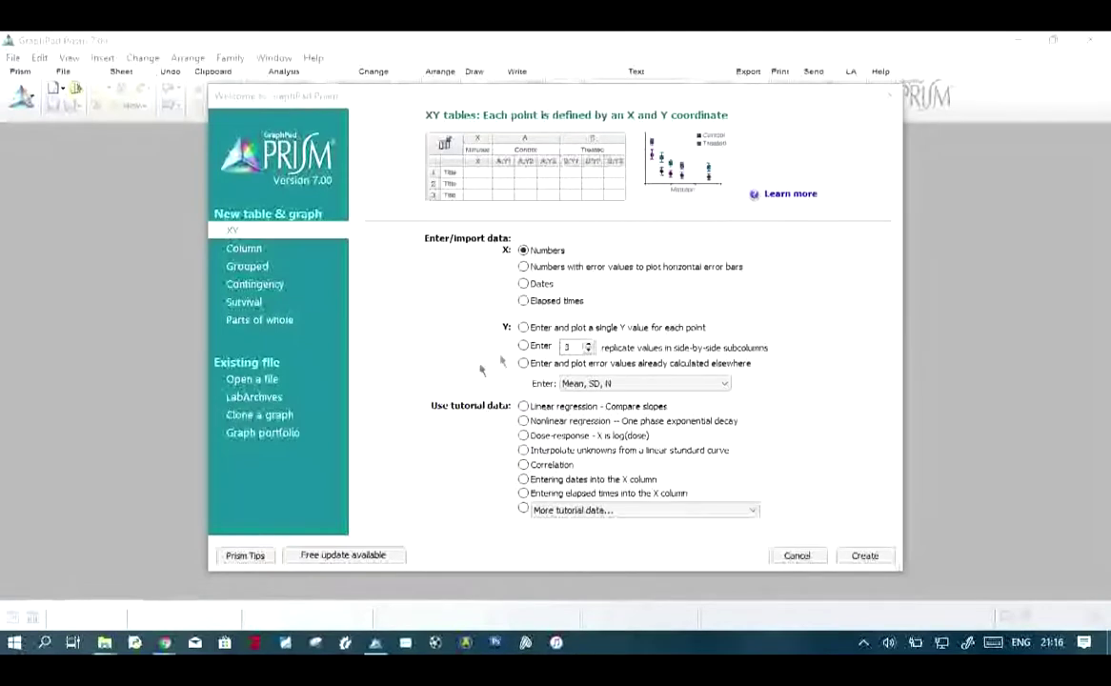
# - Create a new XY project from the 'Linear regression - Compare slopes' tutorial data
pyautogui.click(524, 408)
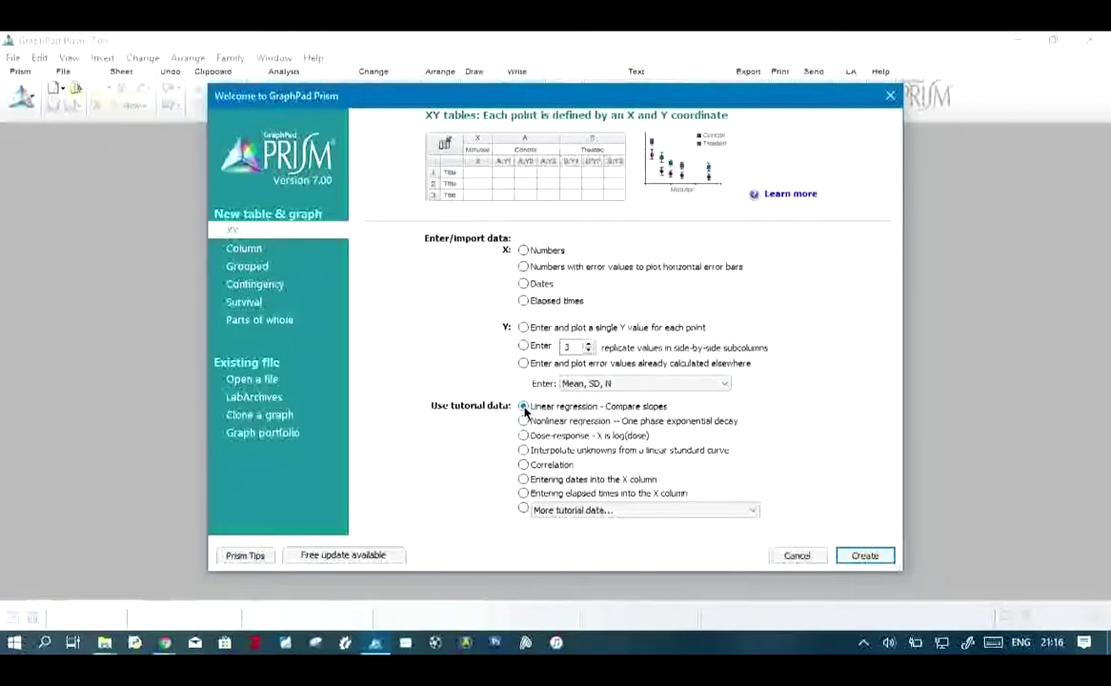
pyautogui.click(864, 556)
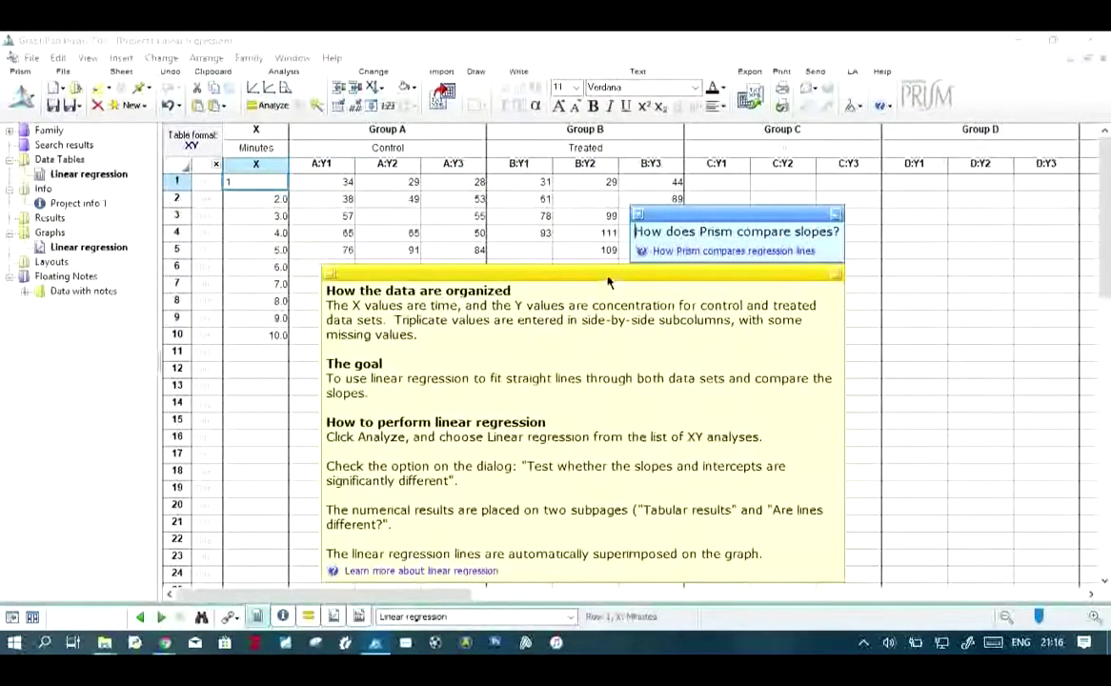
# - Move the yellow help note aside, collapse it, and close the compare-slopes popup
pyautogui.moveTo(609, 283); pyautogui.dragTo(1105, 374)
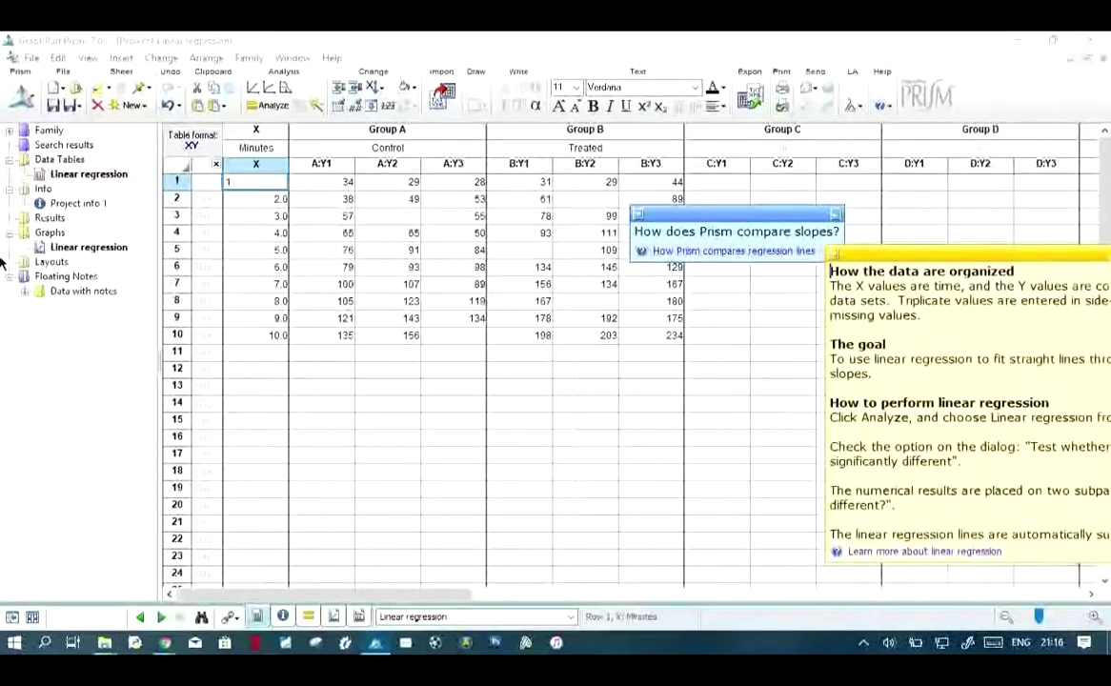
pyautogui.click(896, 259)
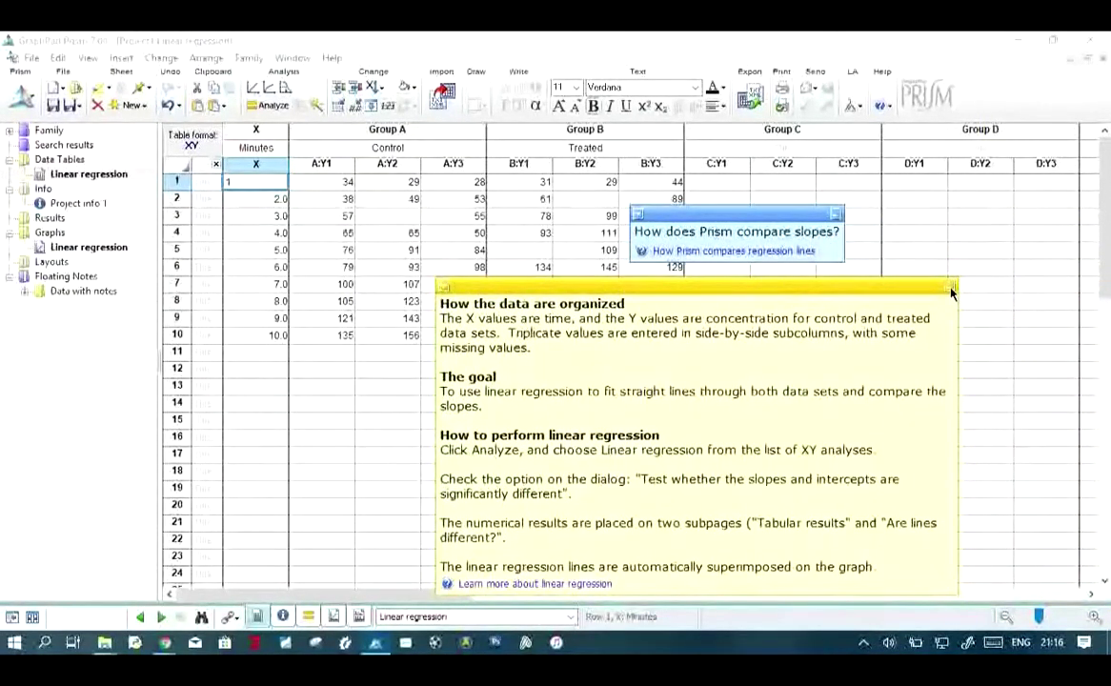
pyautogui.click(951, 288)
pyautogui.click(836, 219)
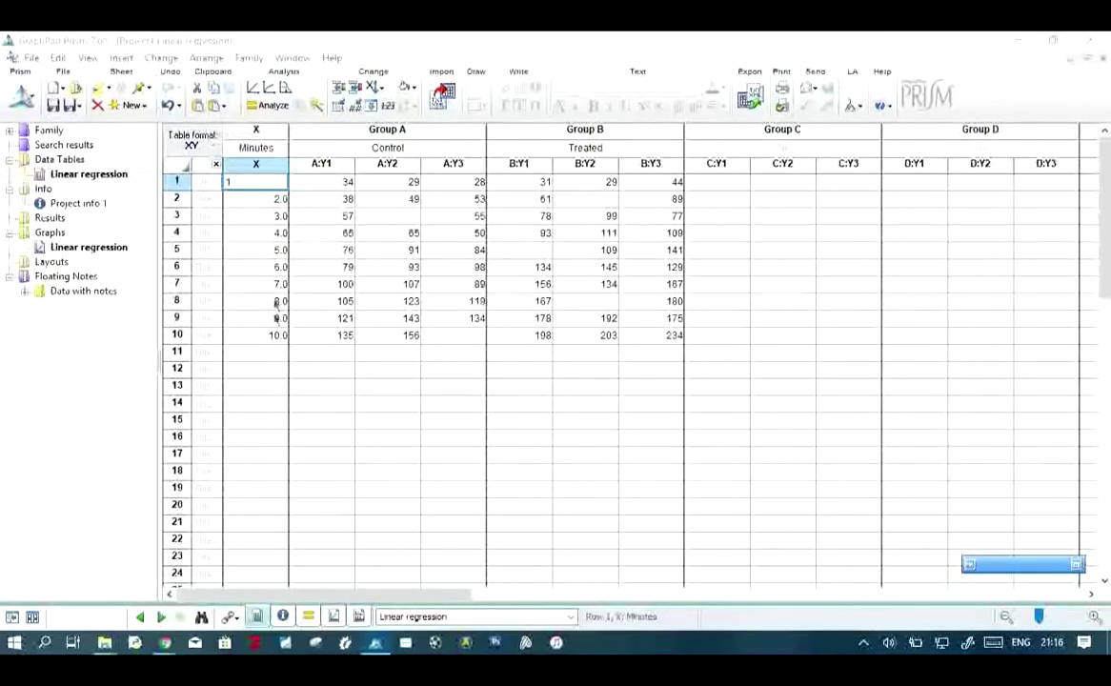
# - Inspect the Control columns and the first Minutes and Control cells of the table
pyautogui.moveTo(433, 139); pyautogui.dragTo(476, 150)
pyautogui.click(664, 389)
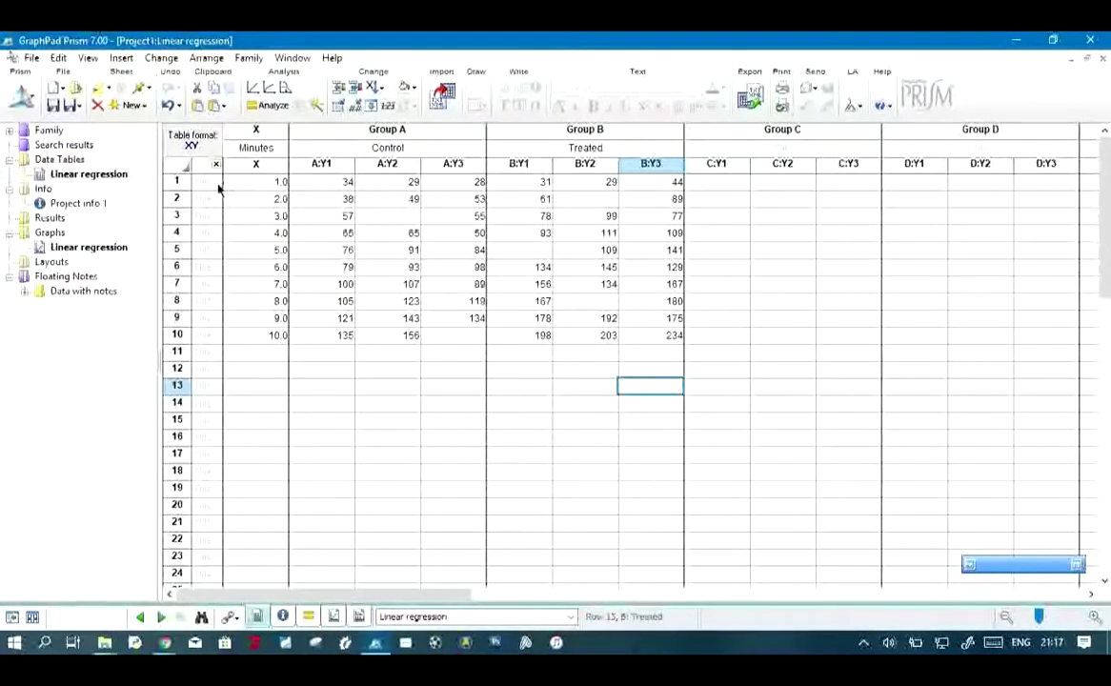
pyautogui.doubleClick(249, 182)
pyautogui.doubleClick(296, 181)
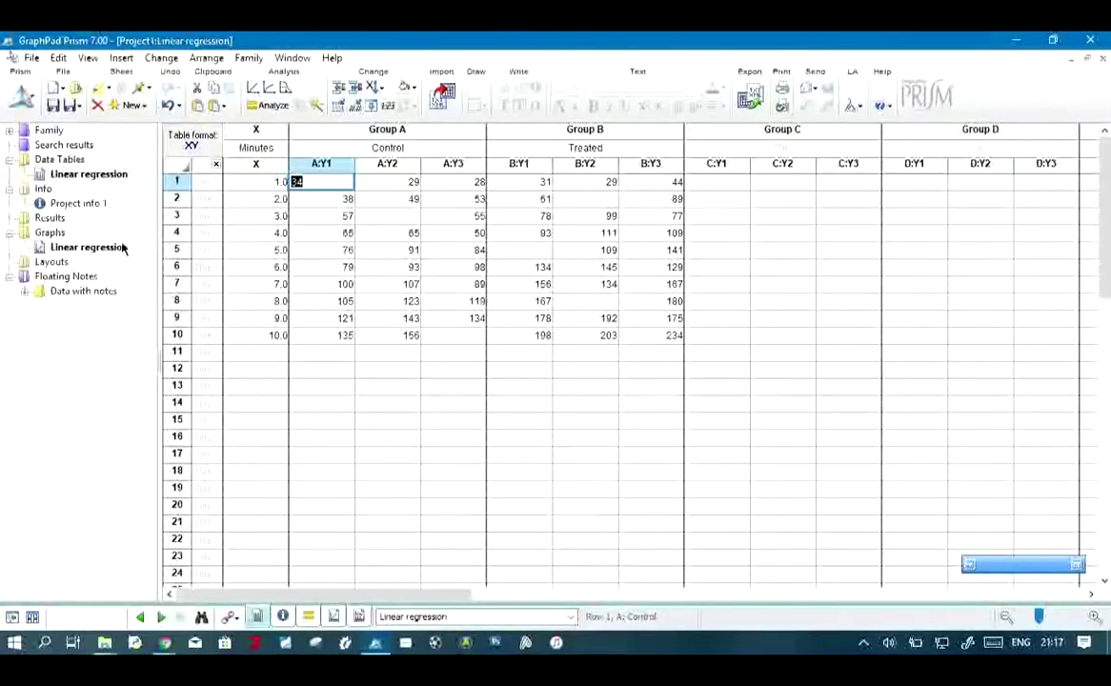
# - Open the Linear regression graph, accepting the default graph type
pyautogui.click(108, 249)
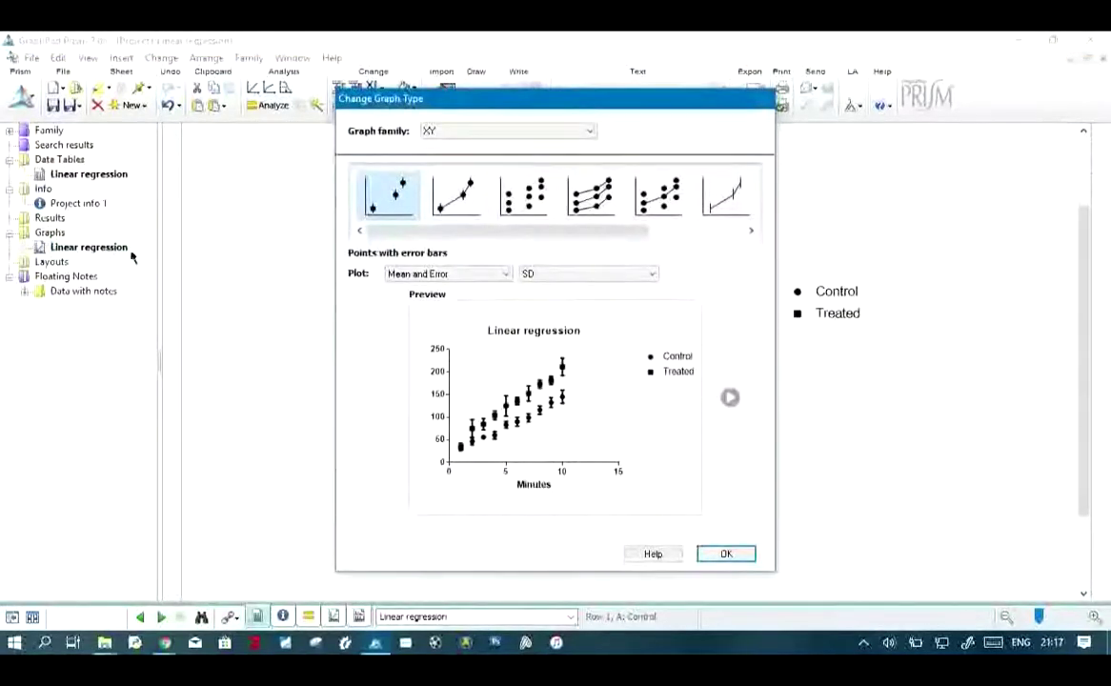
pyautogui.click(735, 555)
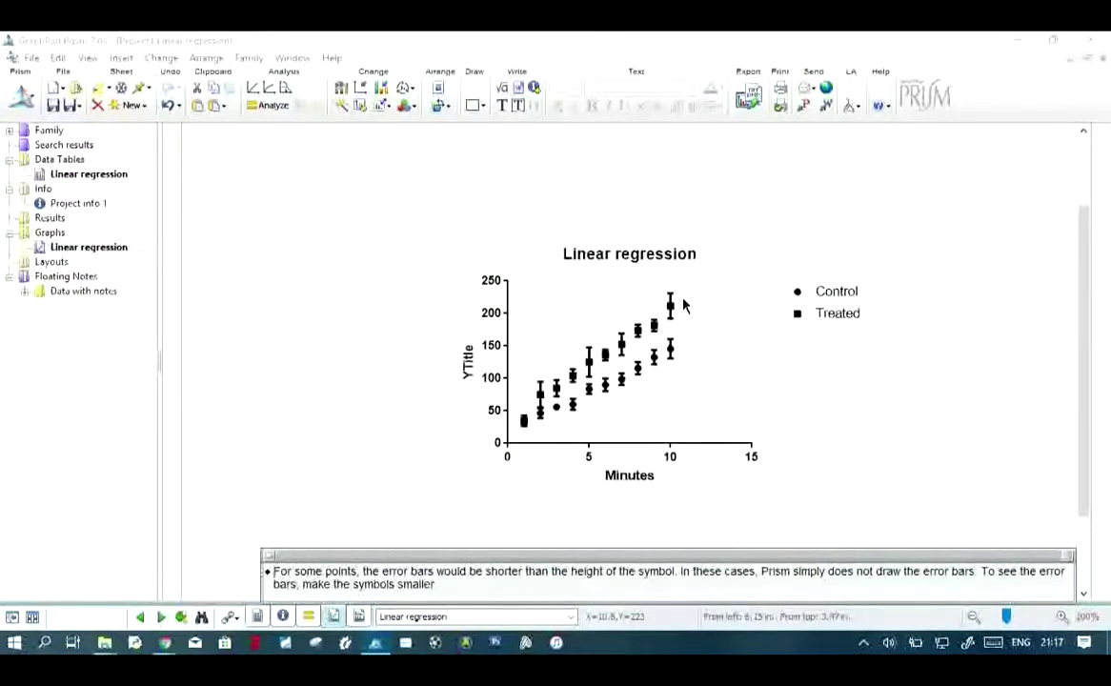
# - Compare the data table and graph by switching between them, then collapse the tip note
pyautogui.click(110, 174)
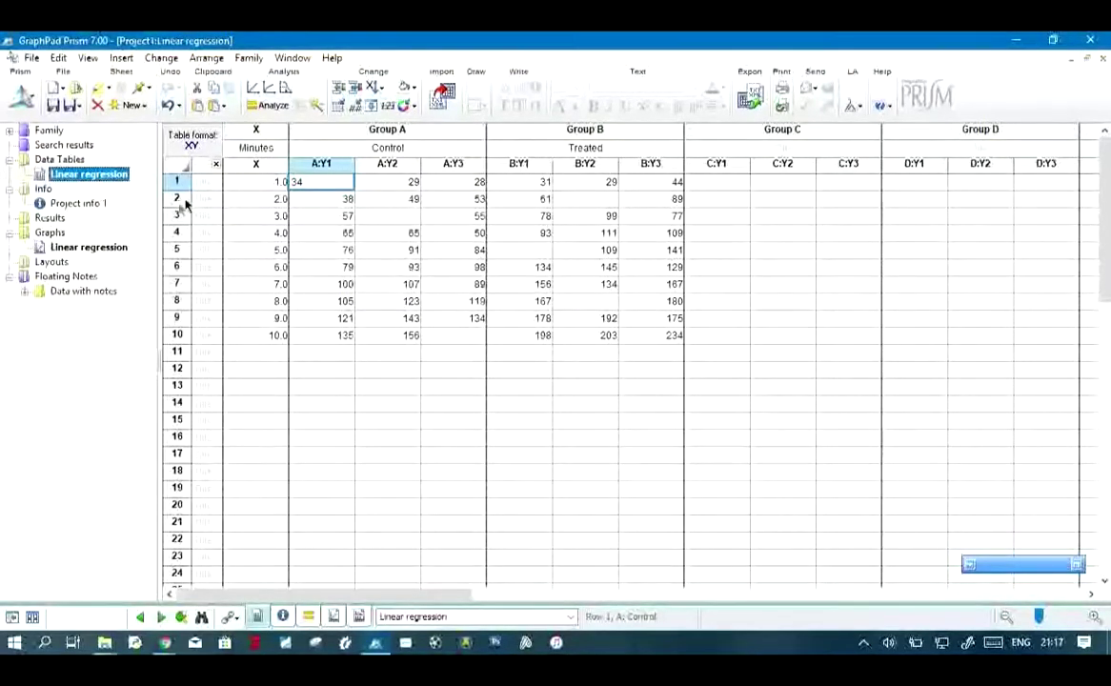
pyautogui.click(95, 248)
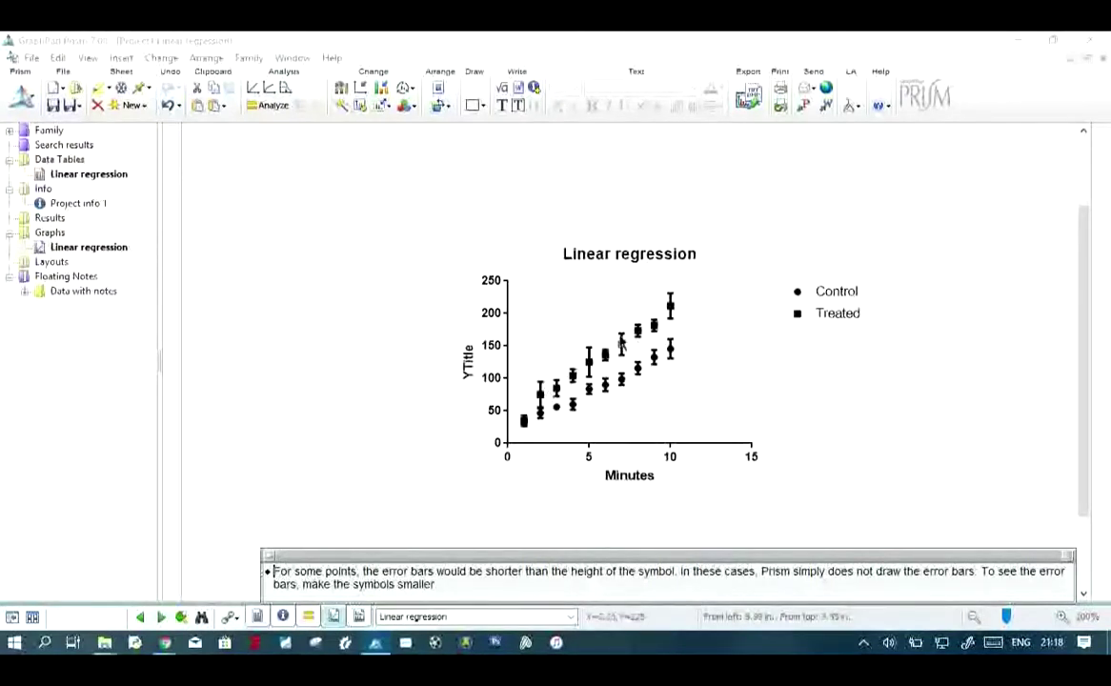
pyautogui.click(100, 177)
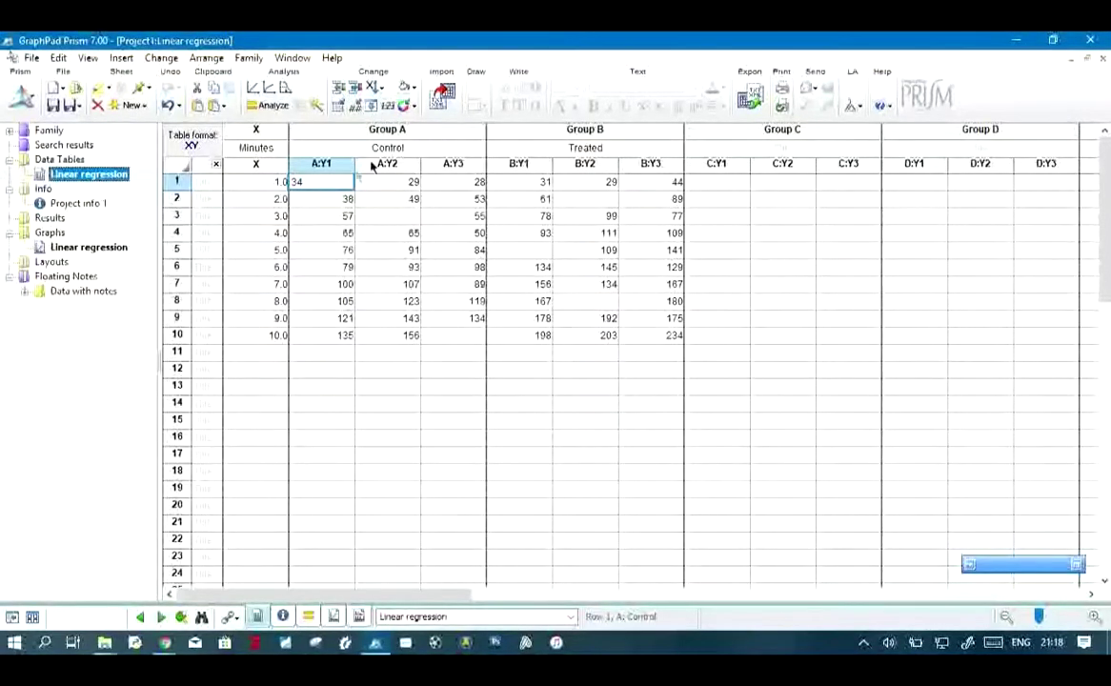
pyautogui.click(89, 247)
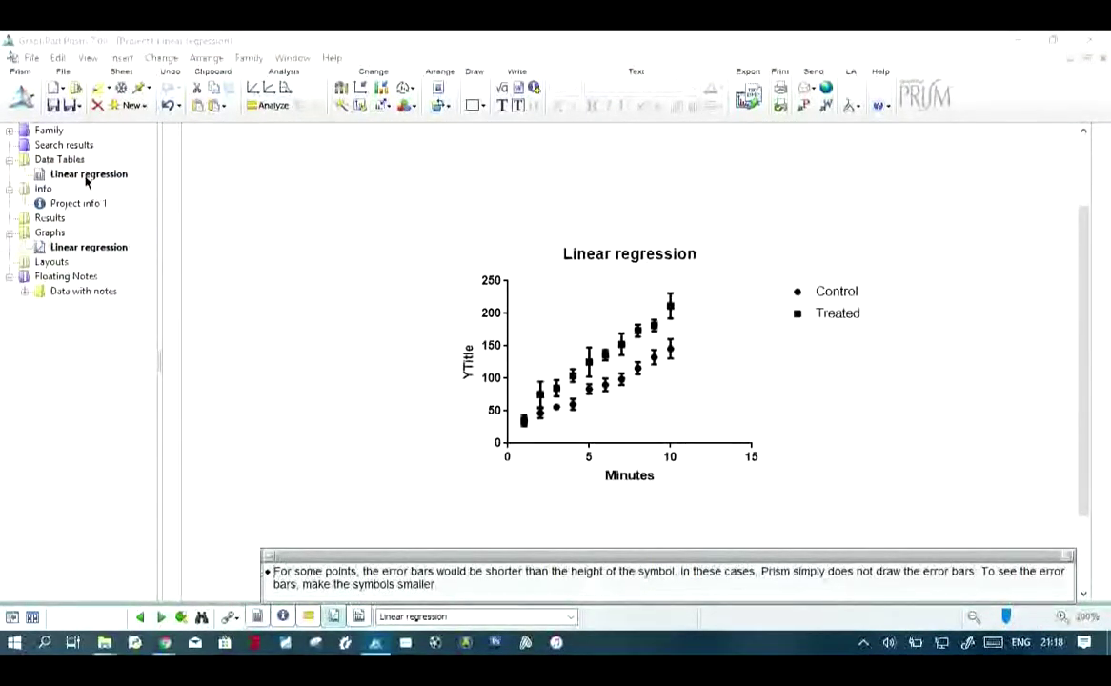
pyautogui.click(85, 176)
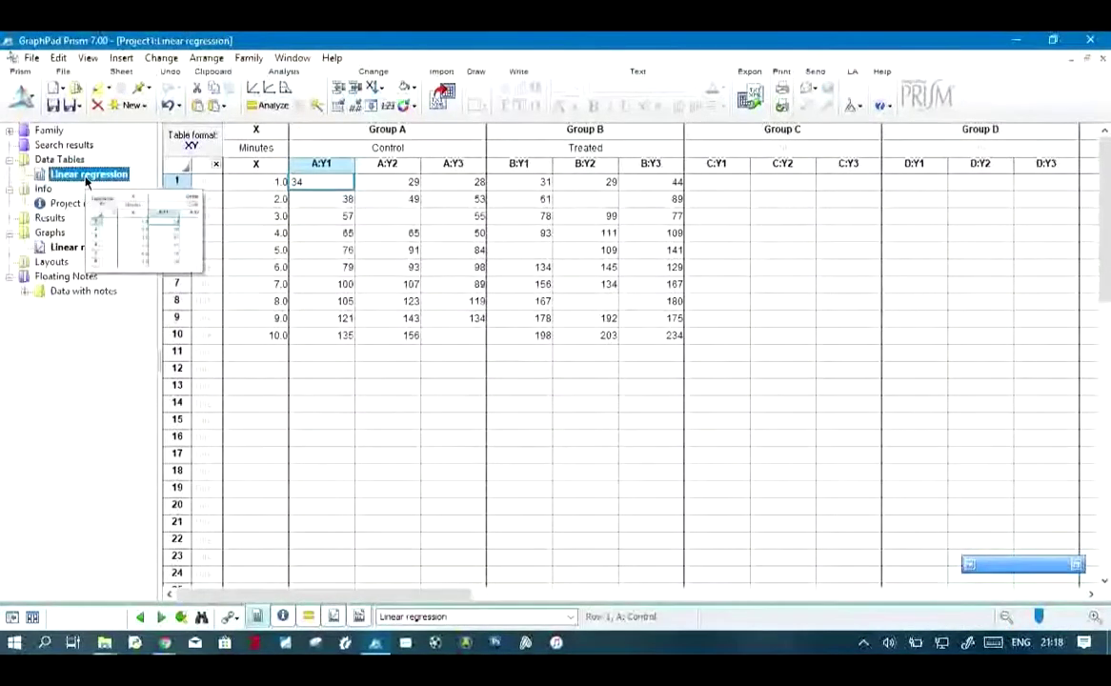
pyautogui.click(82, 248)
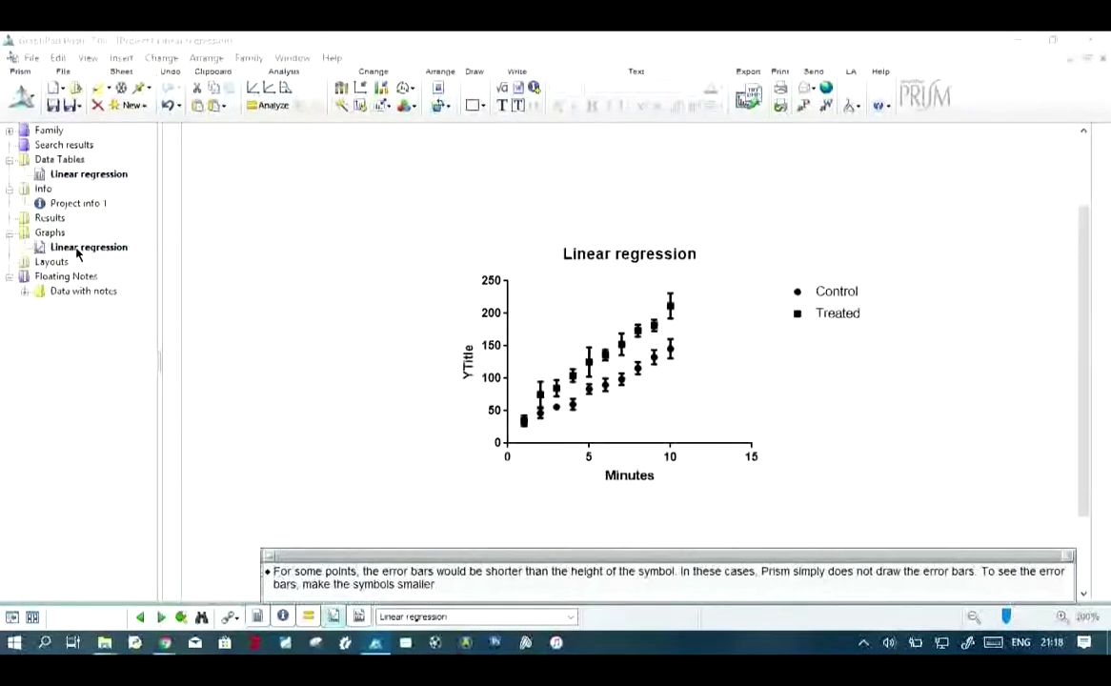
pyautogui.click(1068, 555)
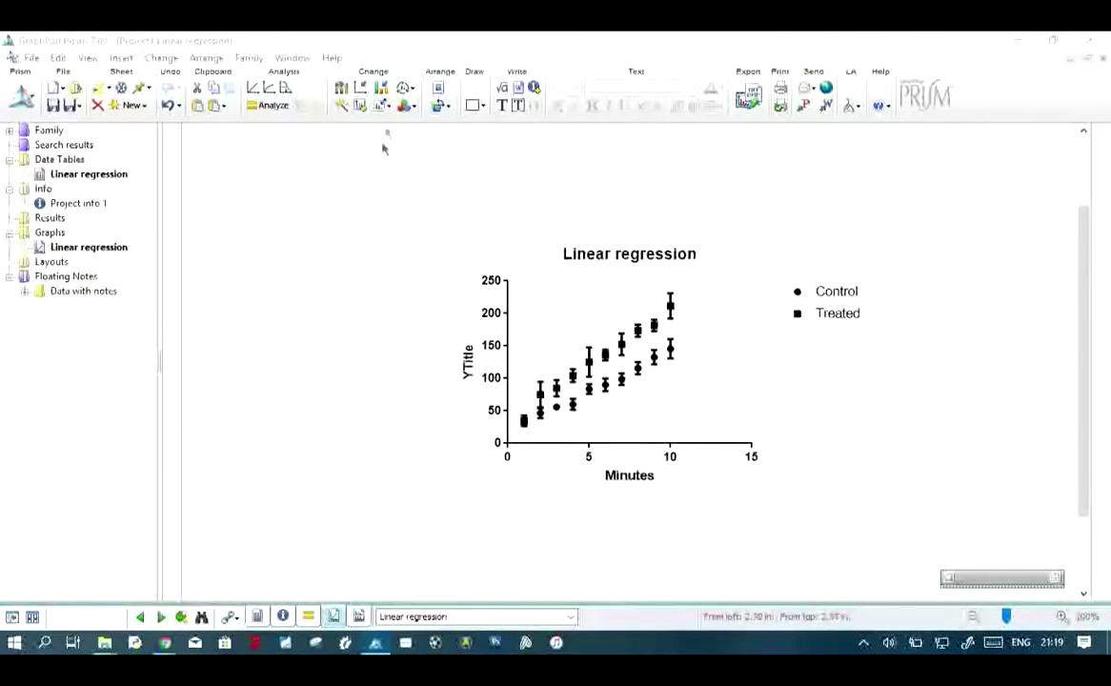
# - Open the graph type settings and review the plotted statistics, keeping Mean and Error
pyautogui.click(340, 88)
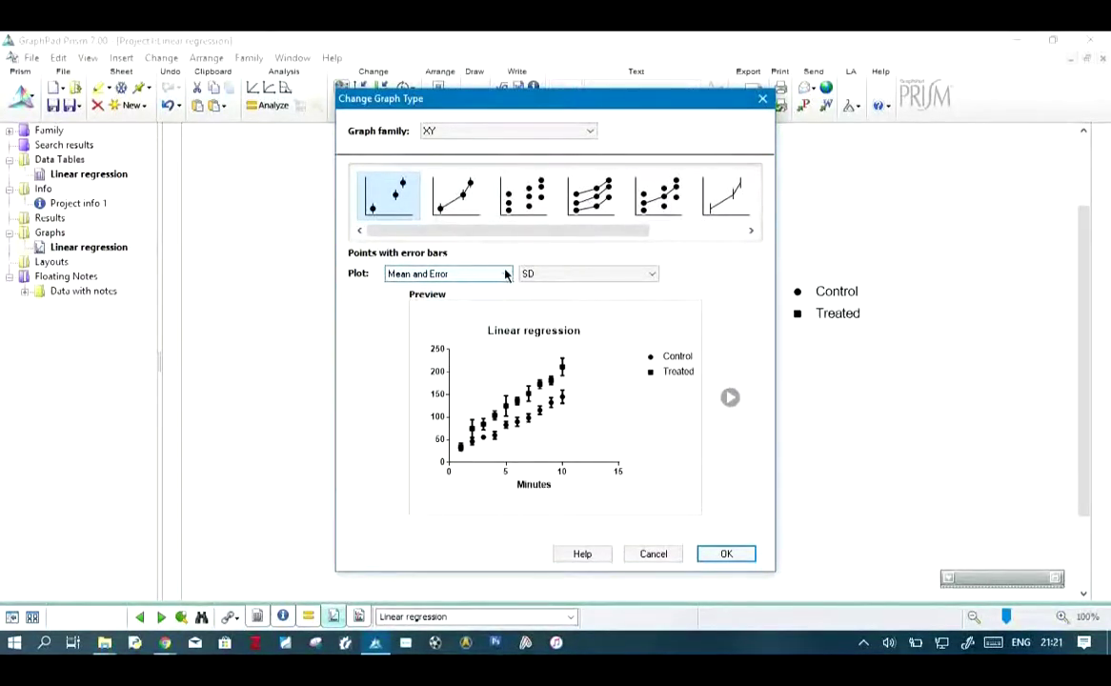
pyautogui.click(505, 274)
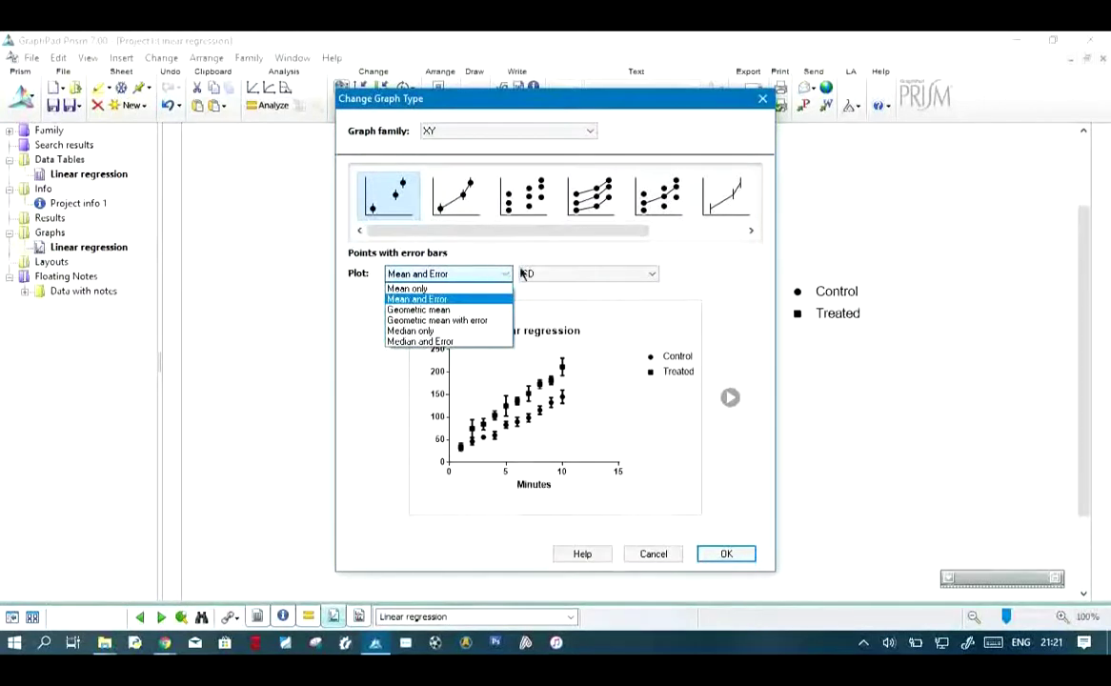
pyautogui.click(507, 274)
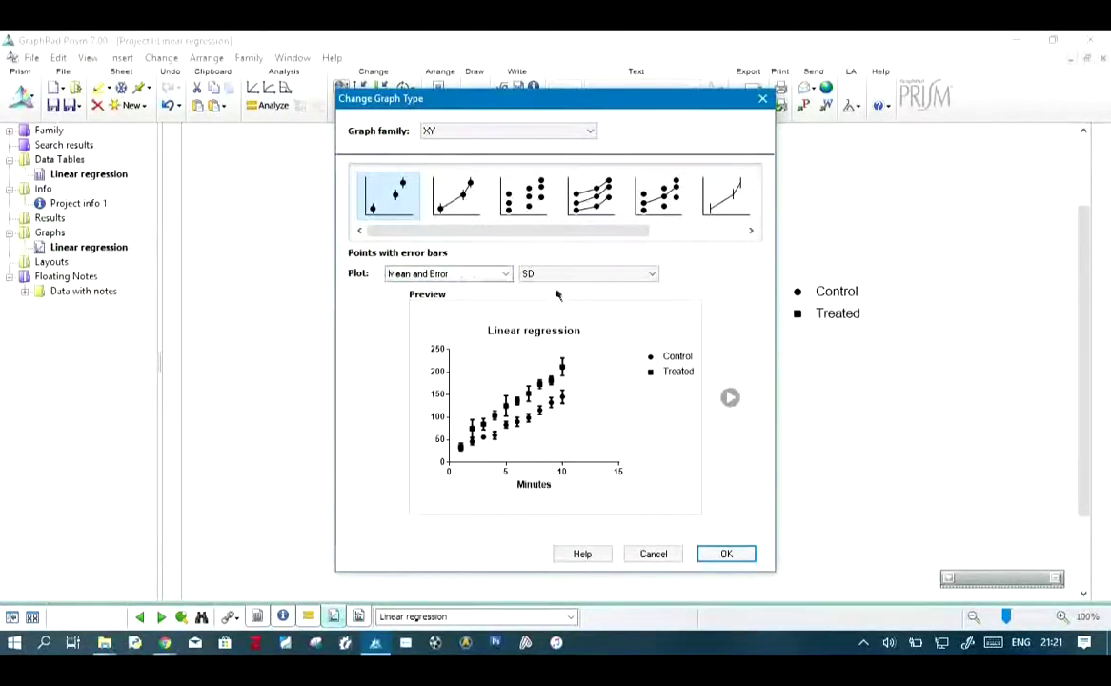
# - Try plotting 'Mean only', then return to 'Mean and Error' with SD
pyautogui.click(505, 276)
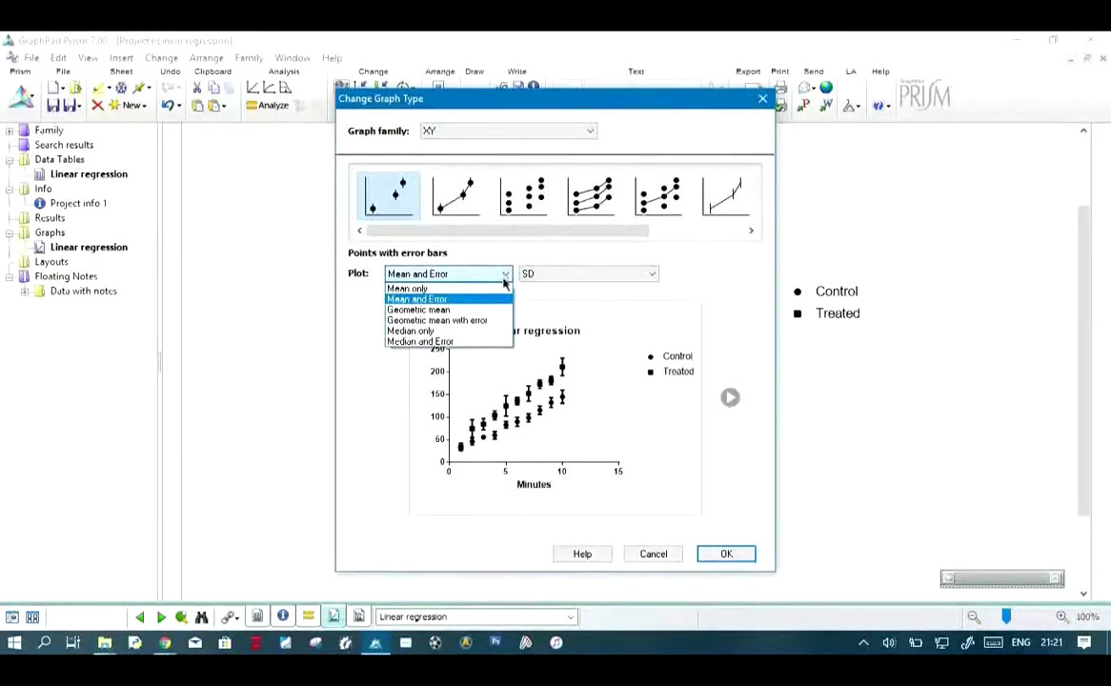
pyautogui.click(498, 288)
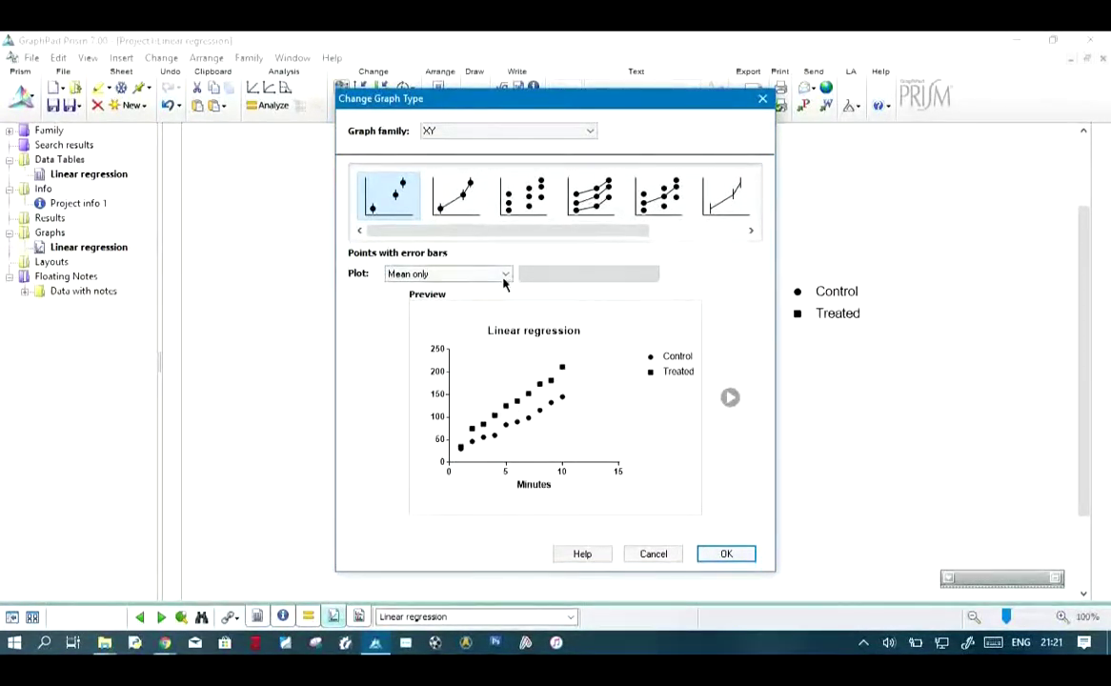
pyautogui.click(504, 277)
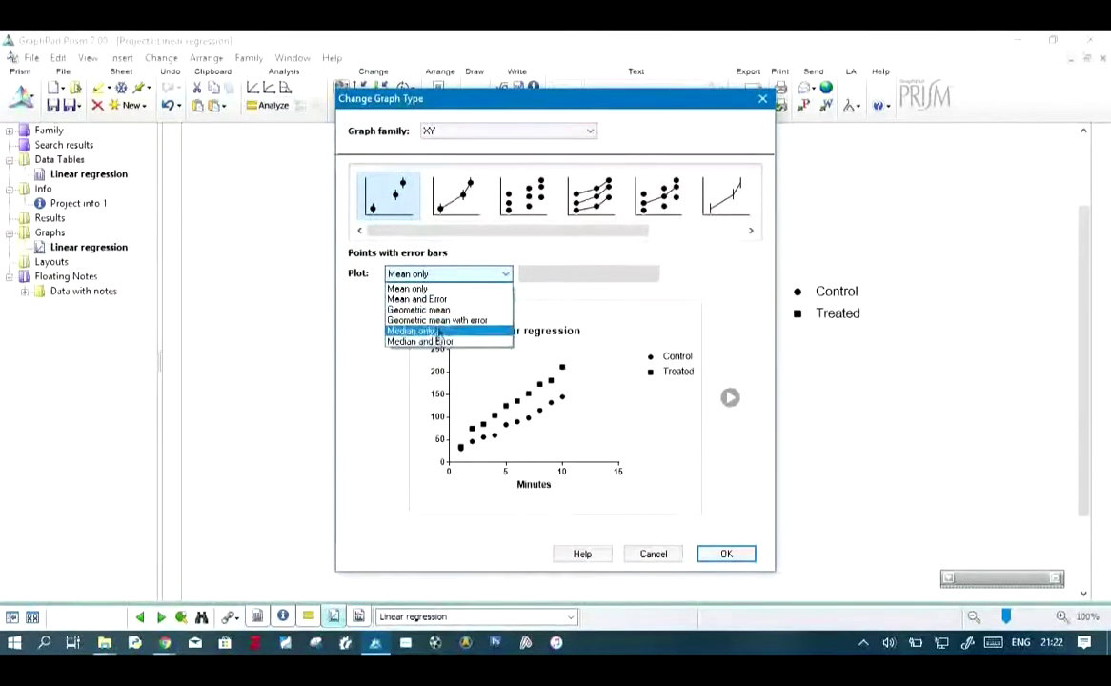
pyautogui.click(458, 300)
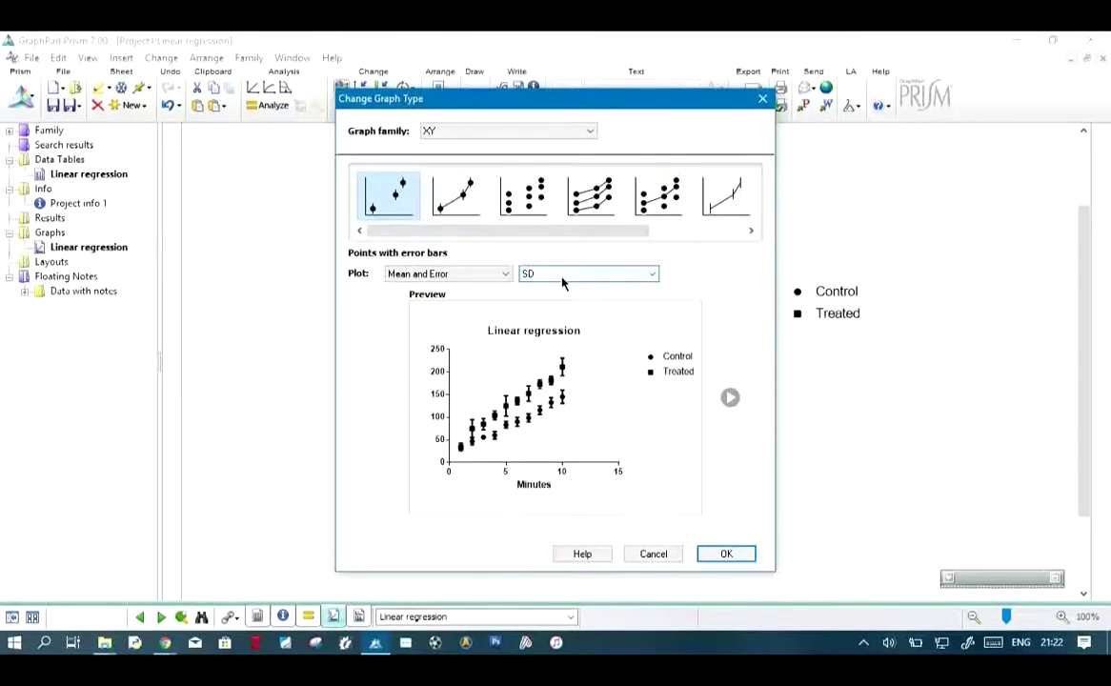
pyautogui.click(562, 277)
# - Change the error bars from SD to SEM in the graph type preview
pyautogui.click(562, 276)
pyautogui.click(562, 276)
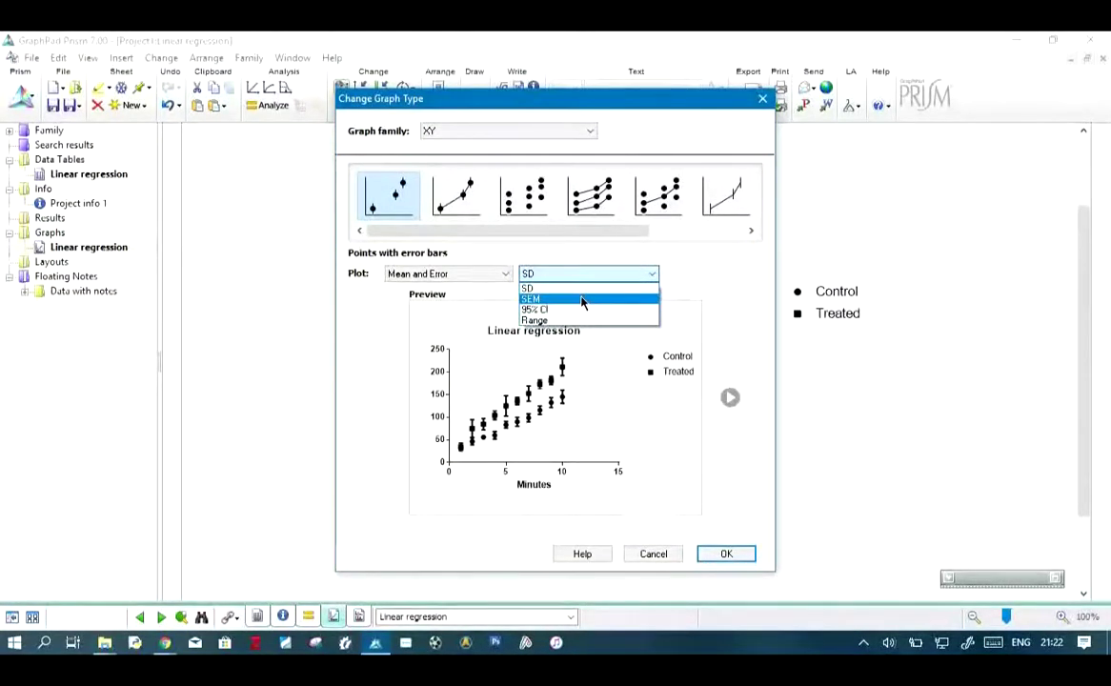
pyautogui.click(582, 301)
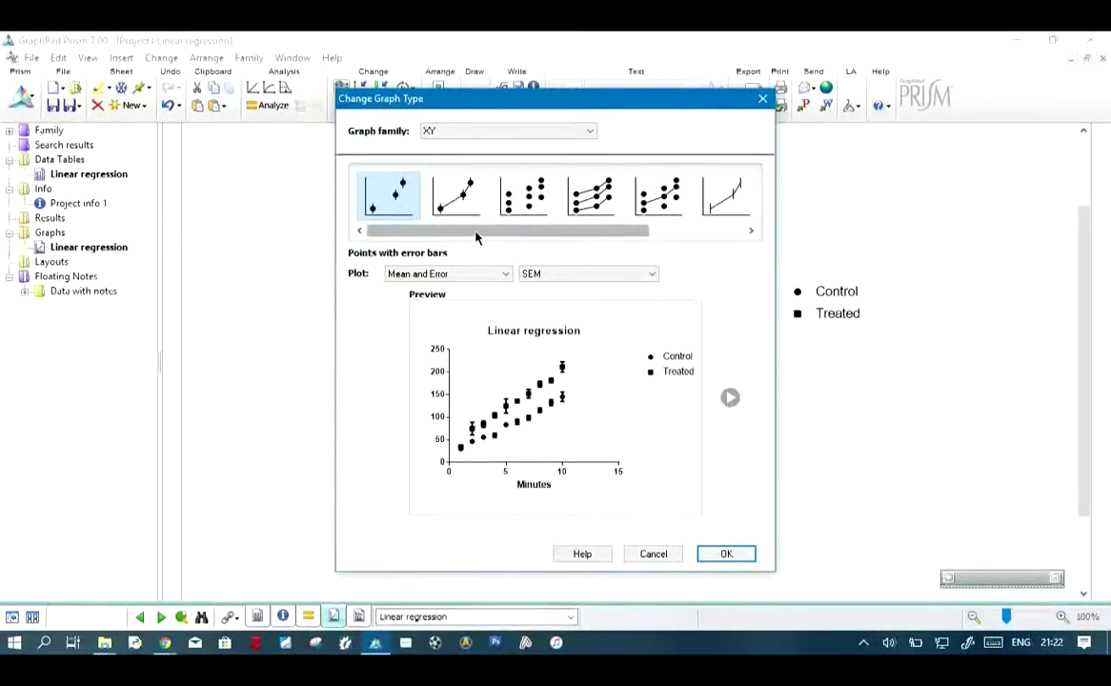
pyautogui.moveTo(476, 237)
pyautogui.mouseDown()
pyautogui.moveTo(511, 238)
pyautogui.moveTo(468, 238)
pyautogui.moveTo(480, 240)
pyautogui.mouseUp()
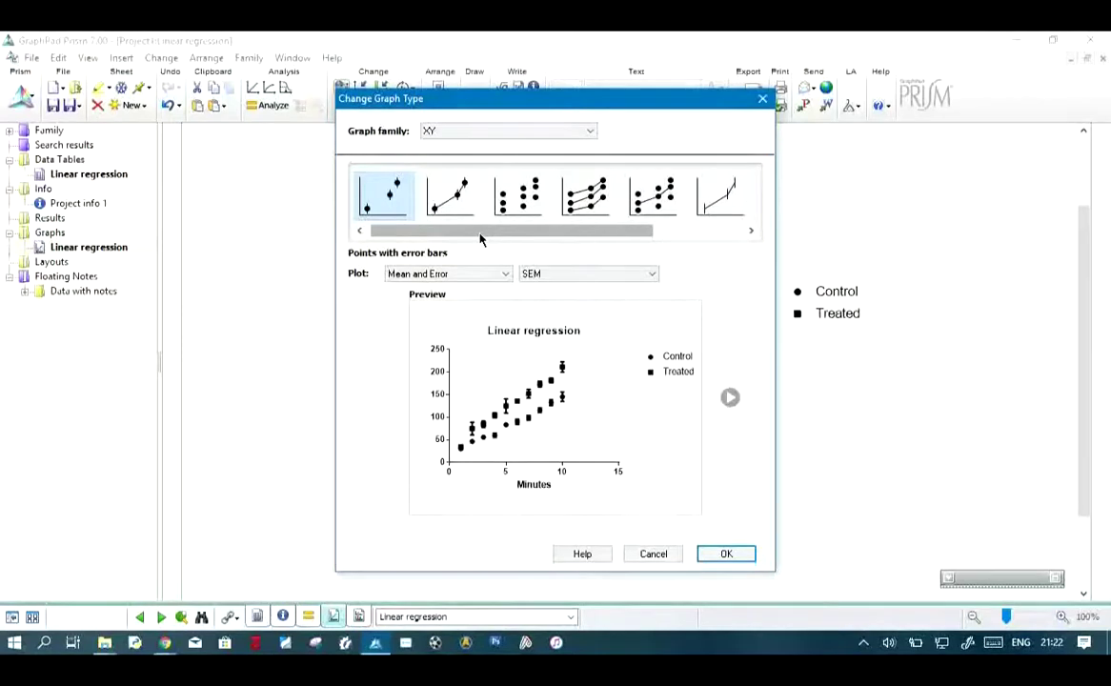
# - Apply the 'Points & connecting line with error bars' graph type after previewing replicates
pyautogui.click(475, 209)
pyautogui.click(655, 198)
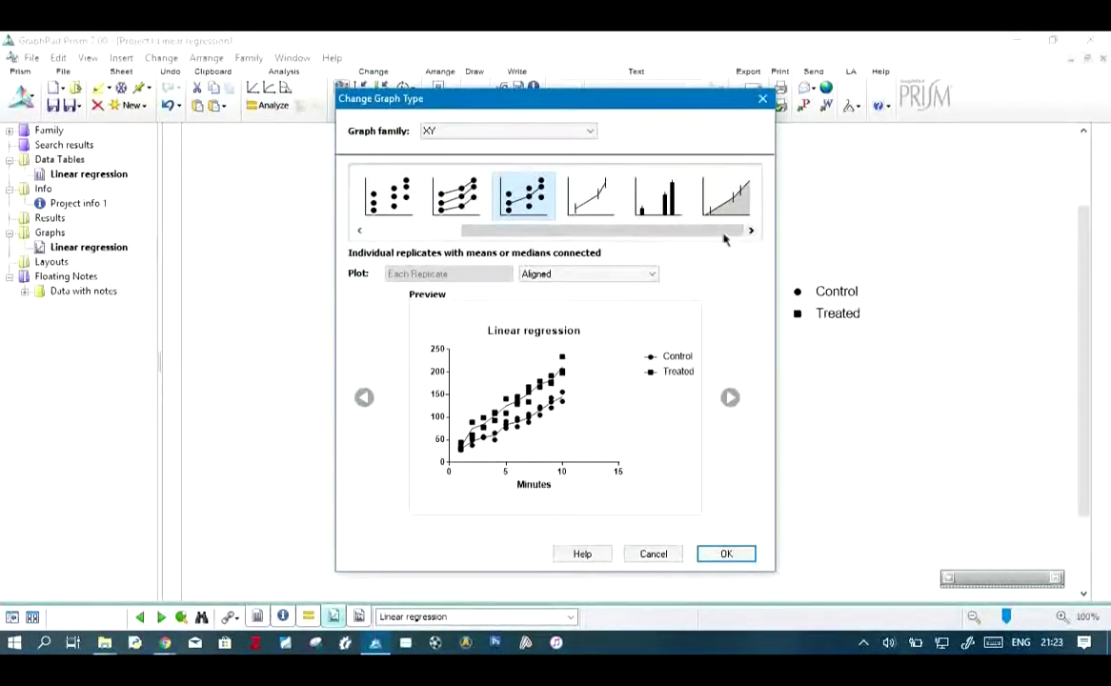
pyautogui.moveTo(722, 239); pyautogui.dragTo(604, 236)
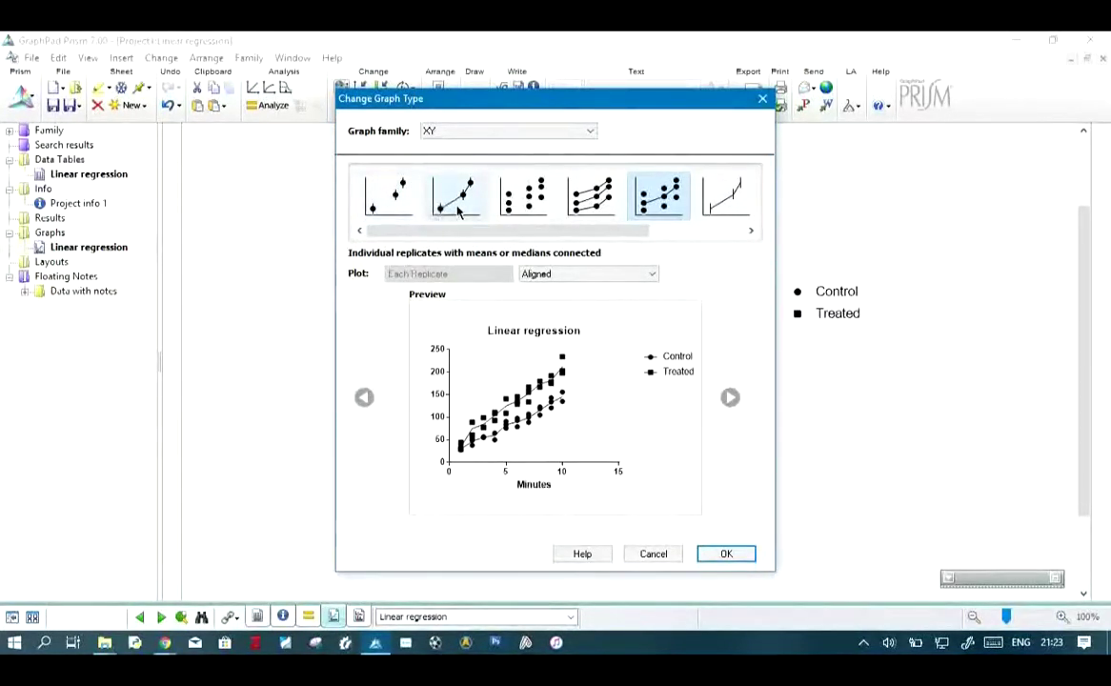
pyautogui.click(452, 197)
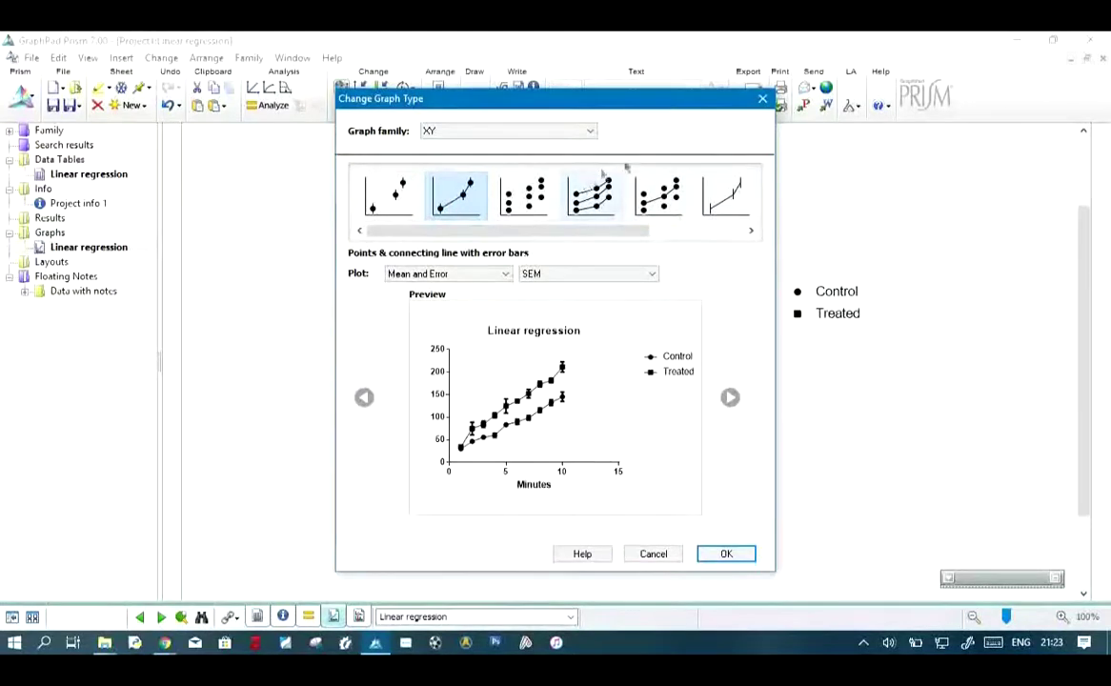
pyautogui.click(730, 552)
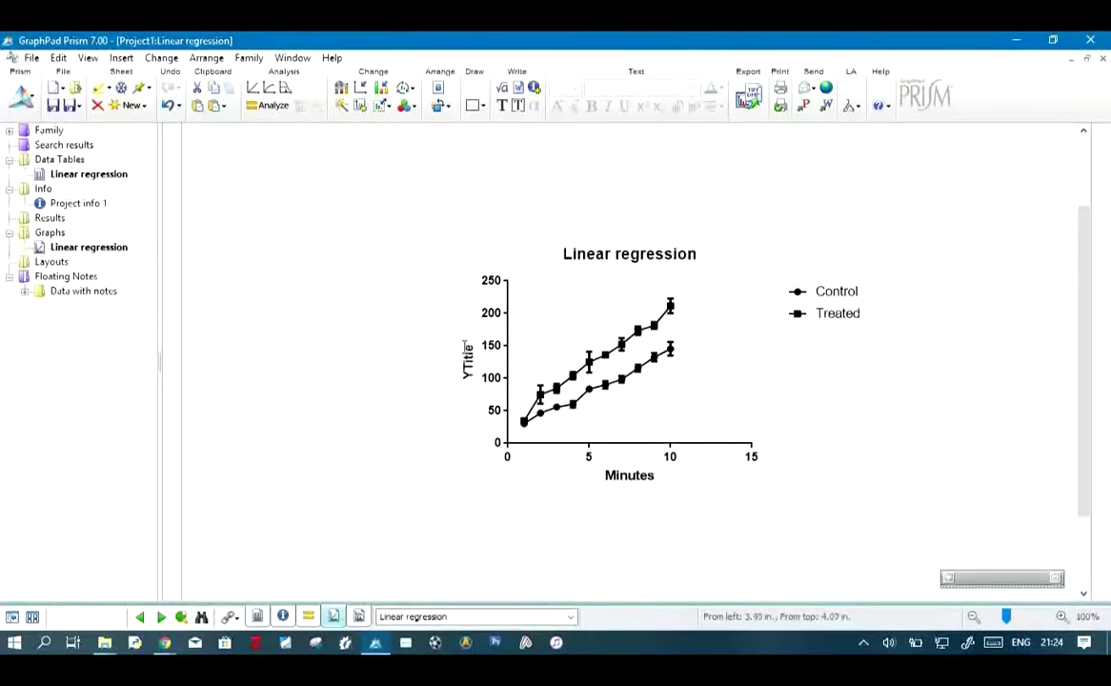
pyautogui.click(467, 348)
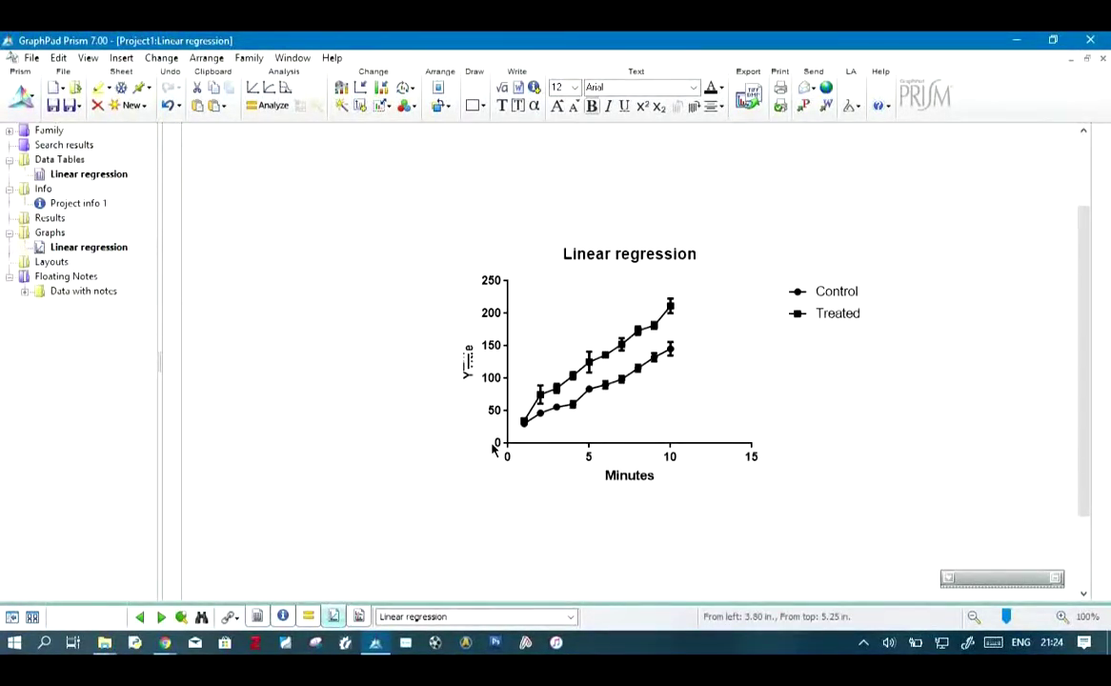
# - Title the Y axis 'Response', leaving the X-axis title 'Minutes' unchanged
pyautogui.write('Response')
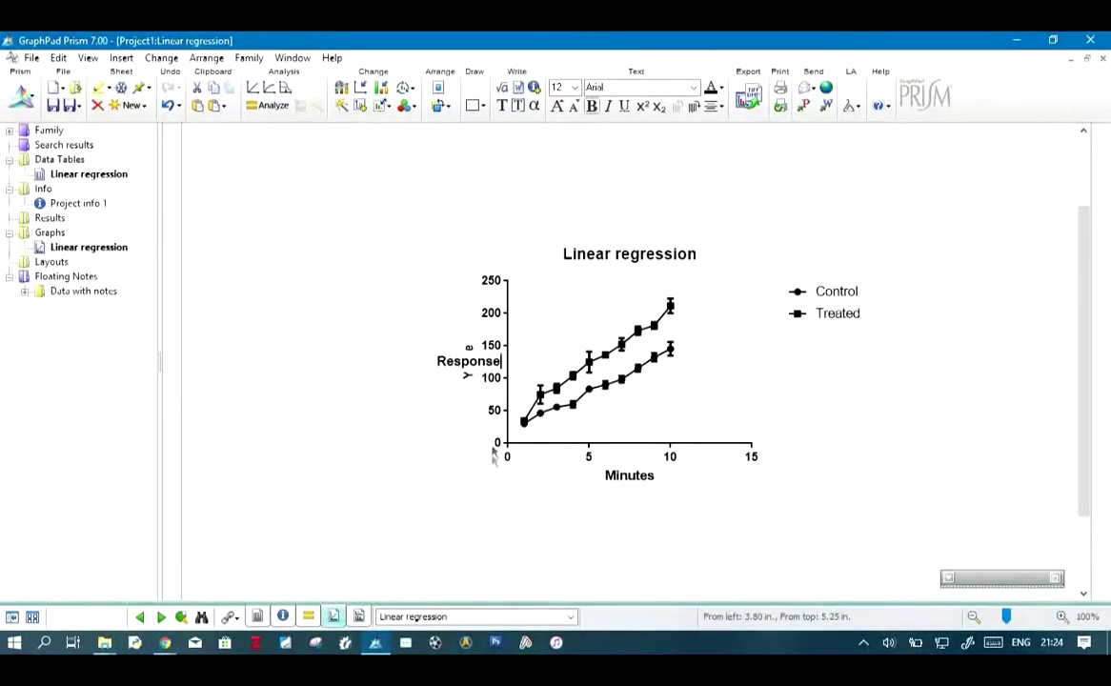
pyautogui.click(466, 524)
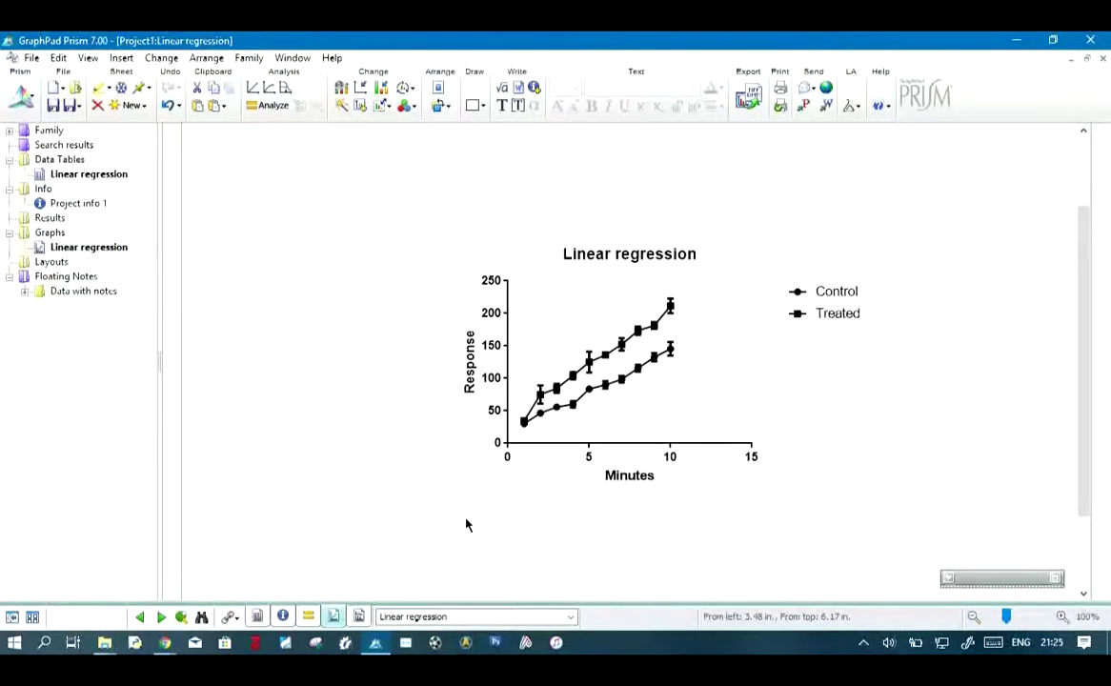
pyautogui.doubleClick(631, 474)
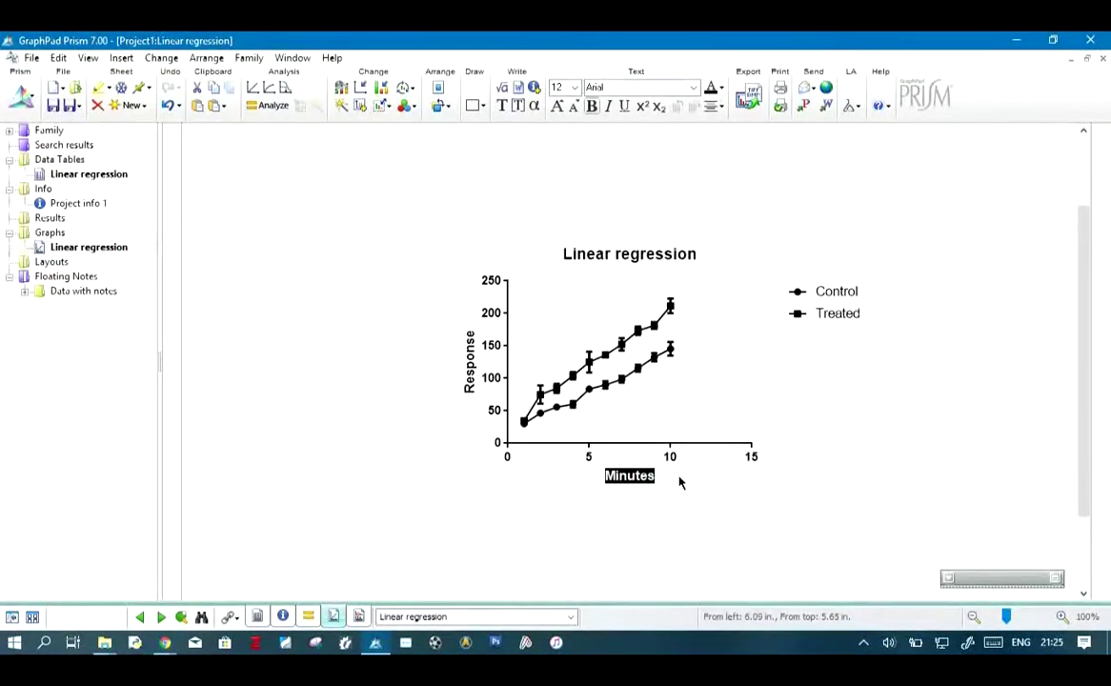
pyautogui.click(641, 513)
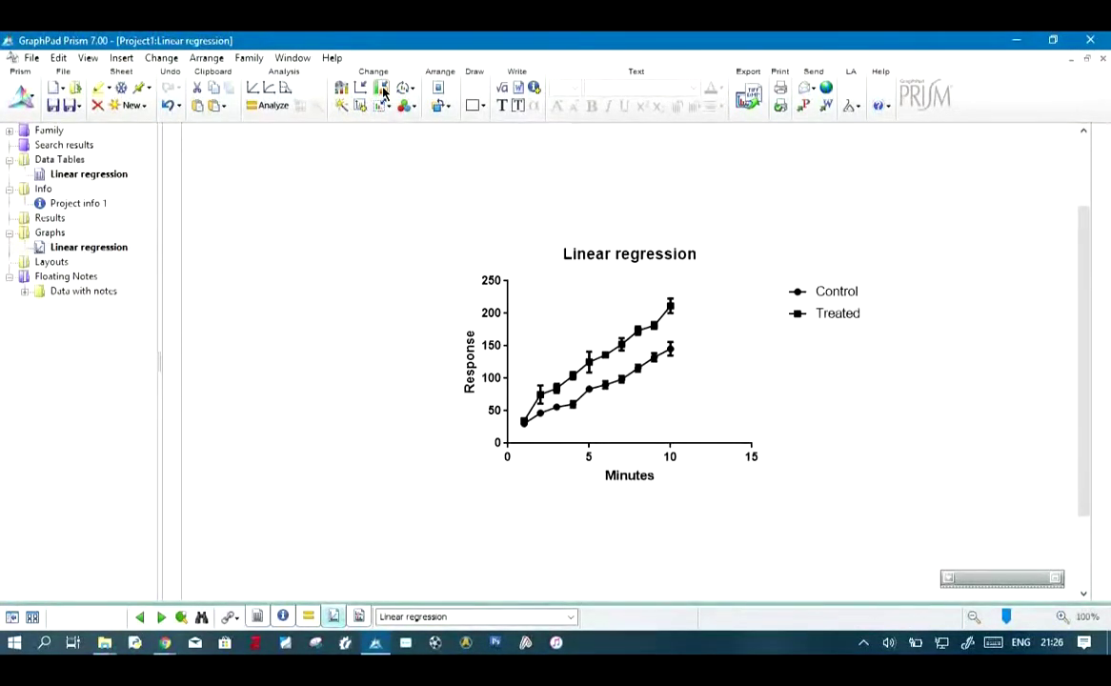
# - Open the Format Graph dialog from the Change toolbar
pyautogui.click(382, 90)
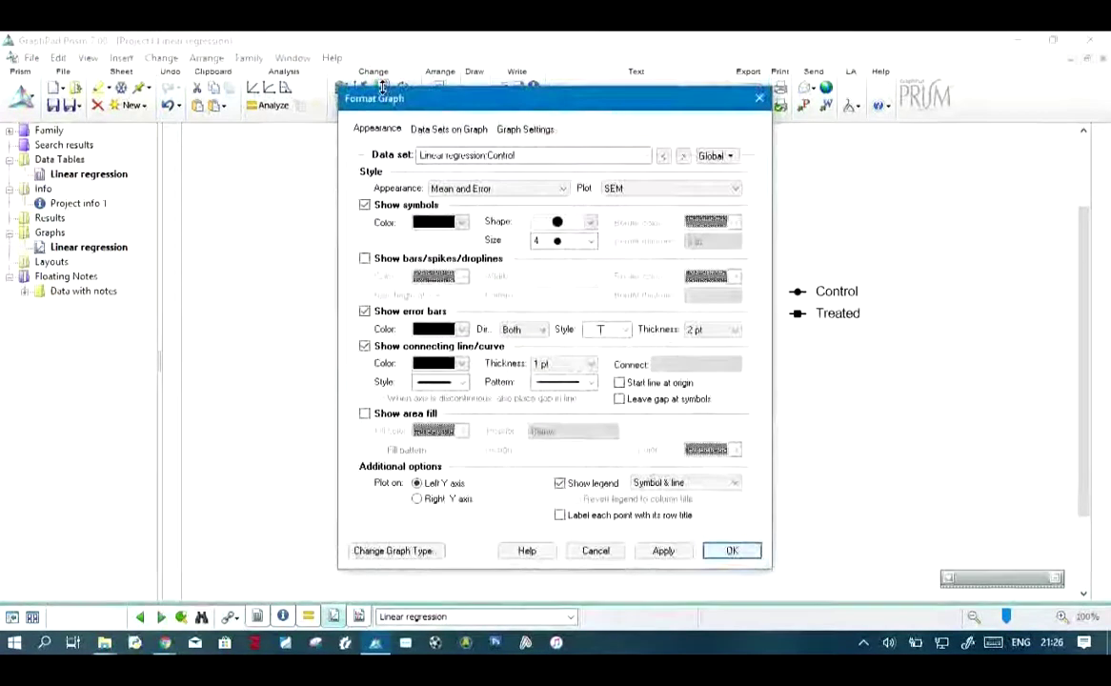
# - In Format Graph, select the Control data set and set its symbol colour to green
pyautogui.moveTo(382, 90); pyautogui.dragTo(419, 95)
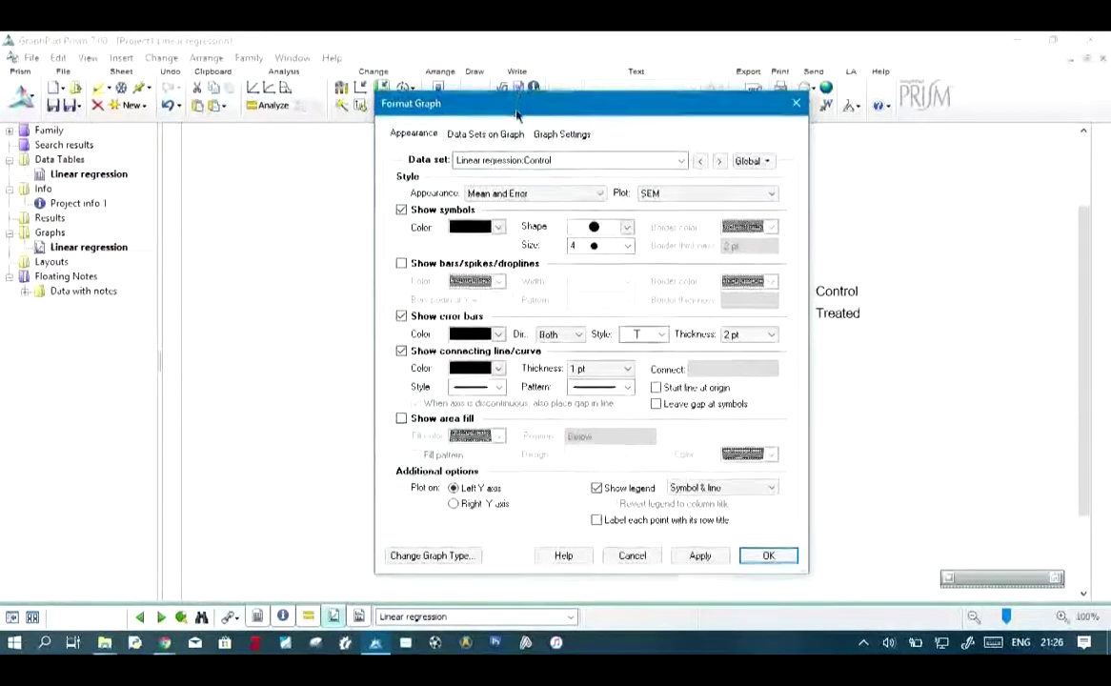
pyautogui.moveTo(515, 112); pyautogui.dragTo(512, 140)
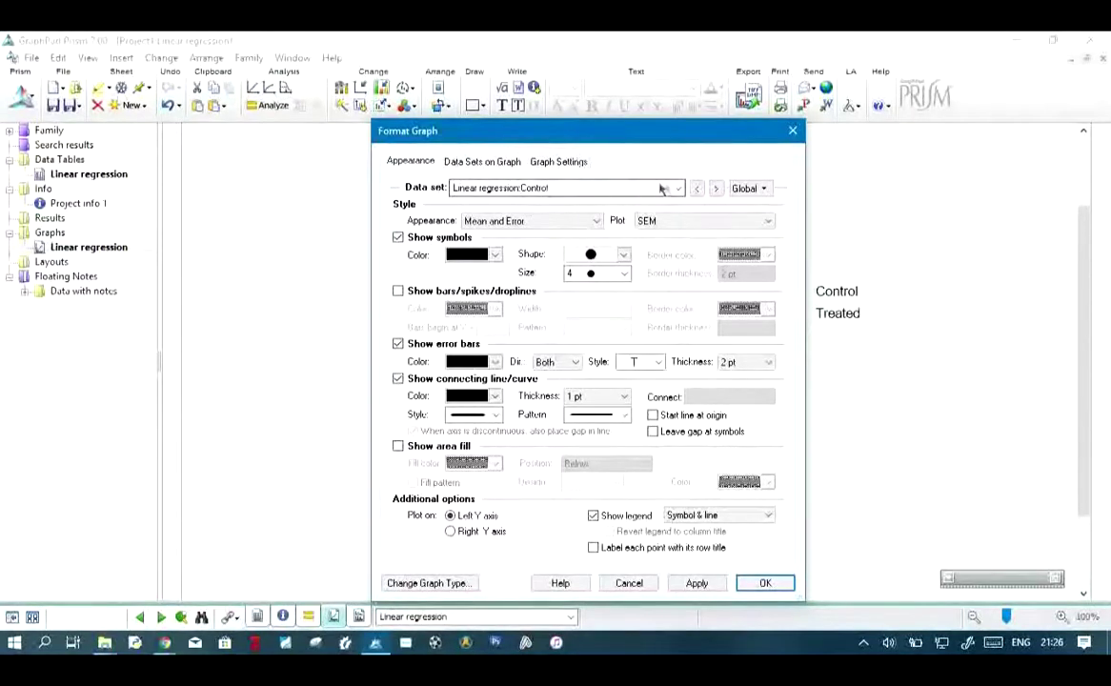
pyautogui.click(719, 196)
pyautogui.click(716, 190)
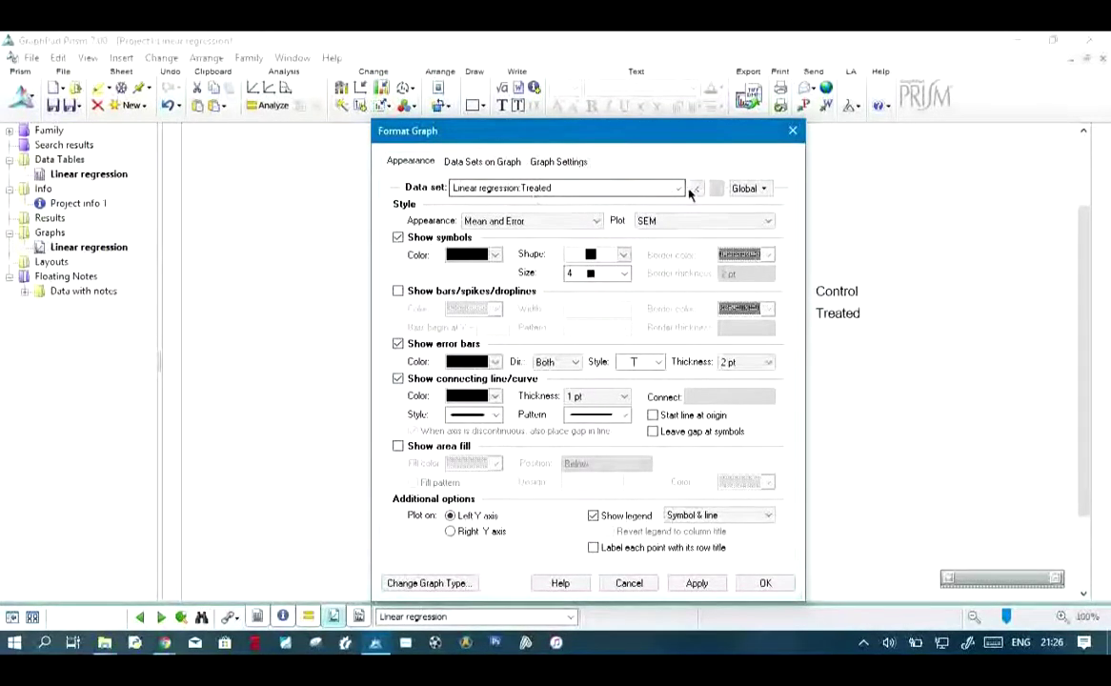
pyautogui.click(696, 190)
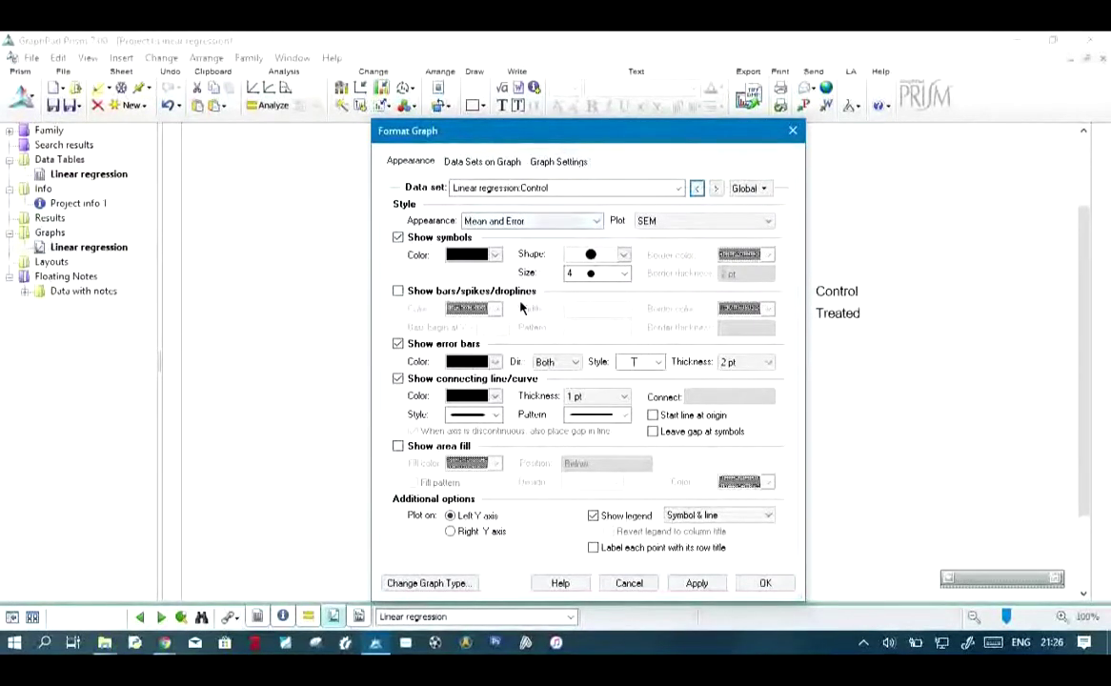
pyautogui.click(494, 256)
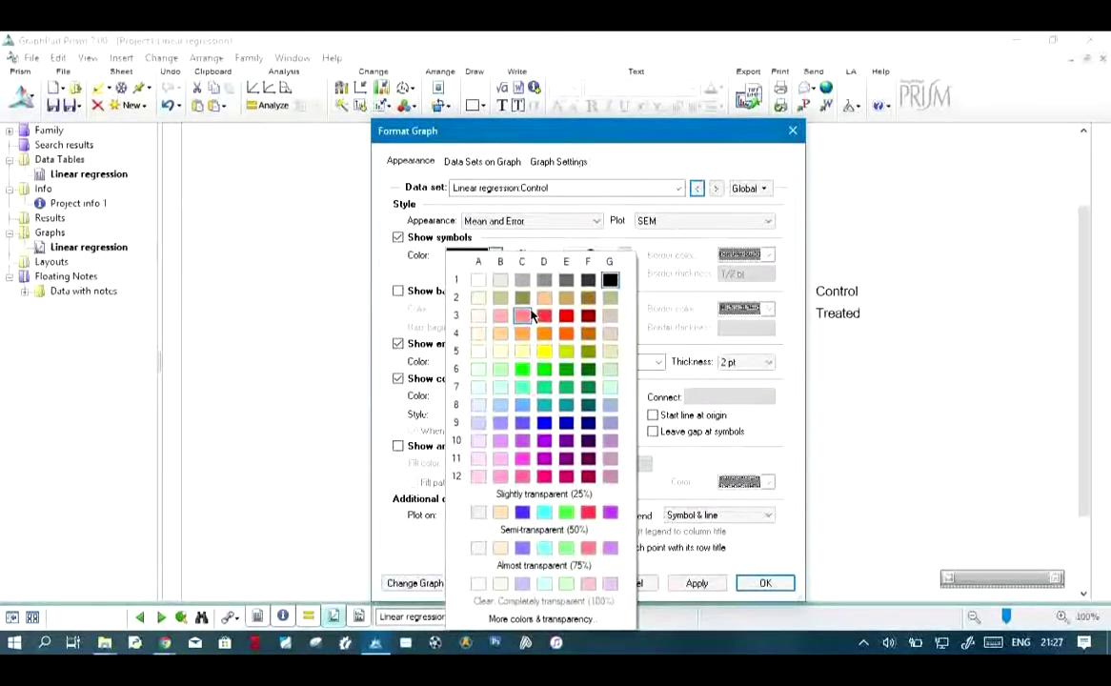
pyautogui.click(544, 371)
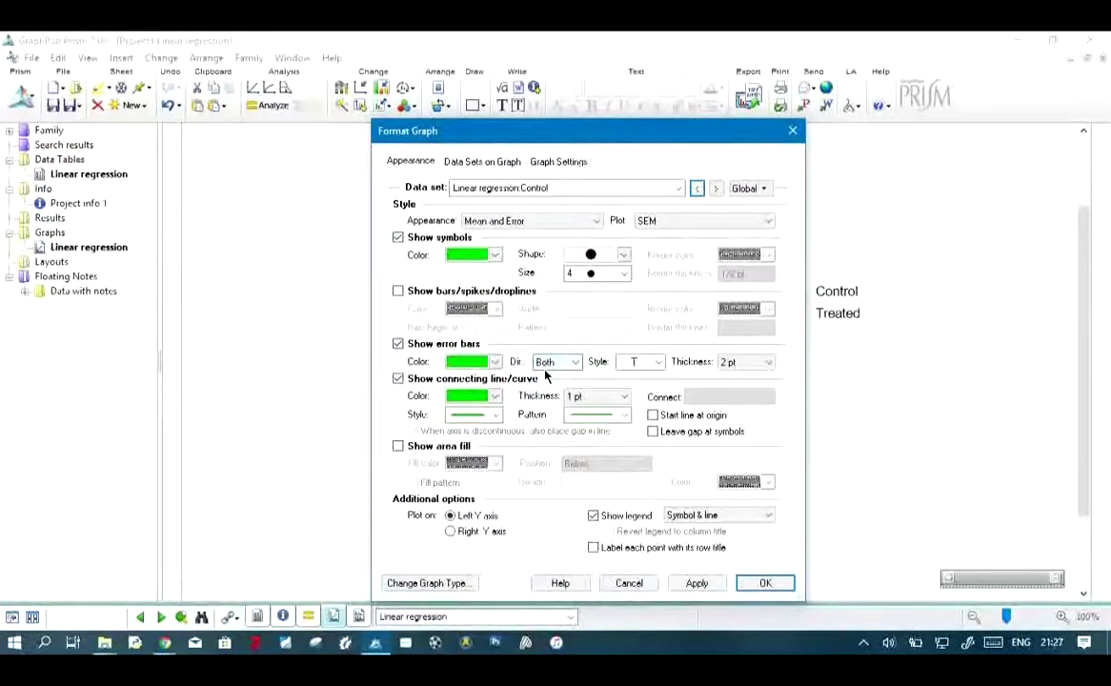
pyautogui.moveTo(585, 133); pyautogui.dragTo(239, 103)
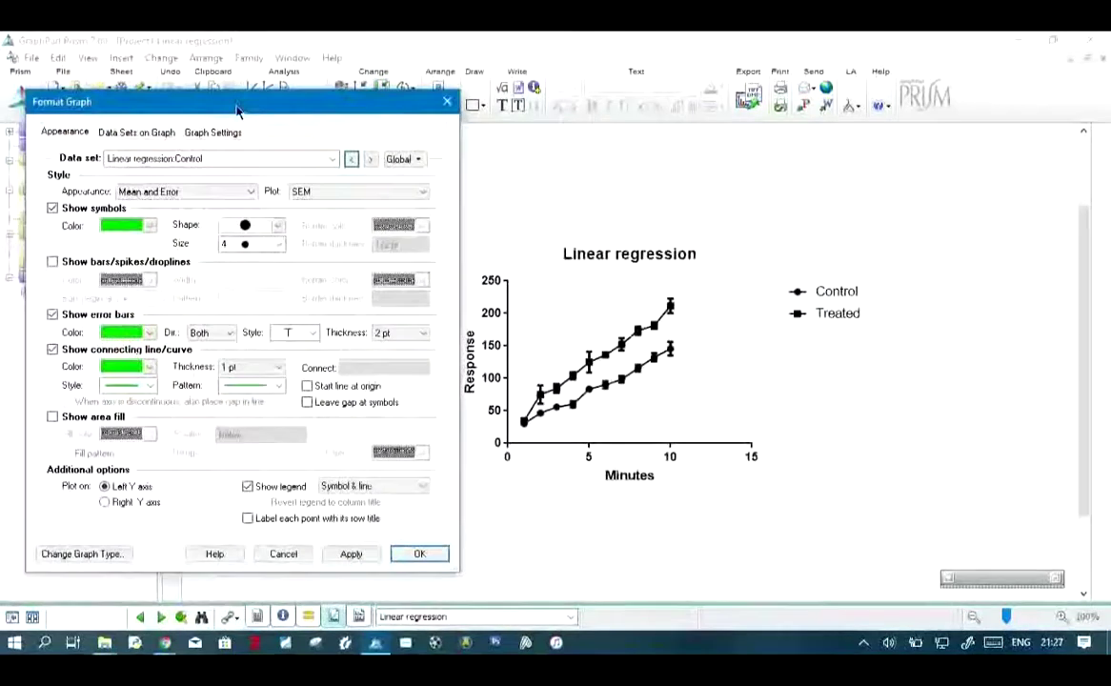
# - Apply green Control symbols, then make Control's error bars and connecting line black
pyautogui.click(352, 554)
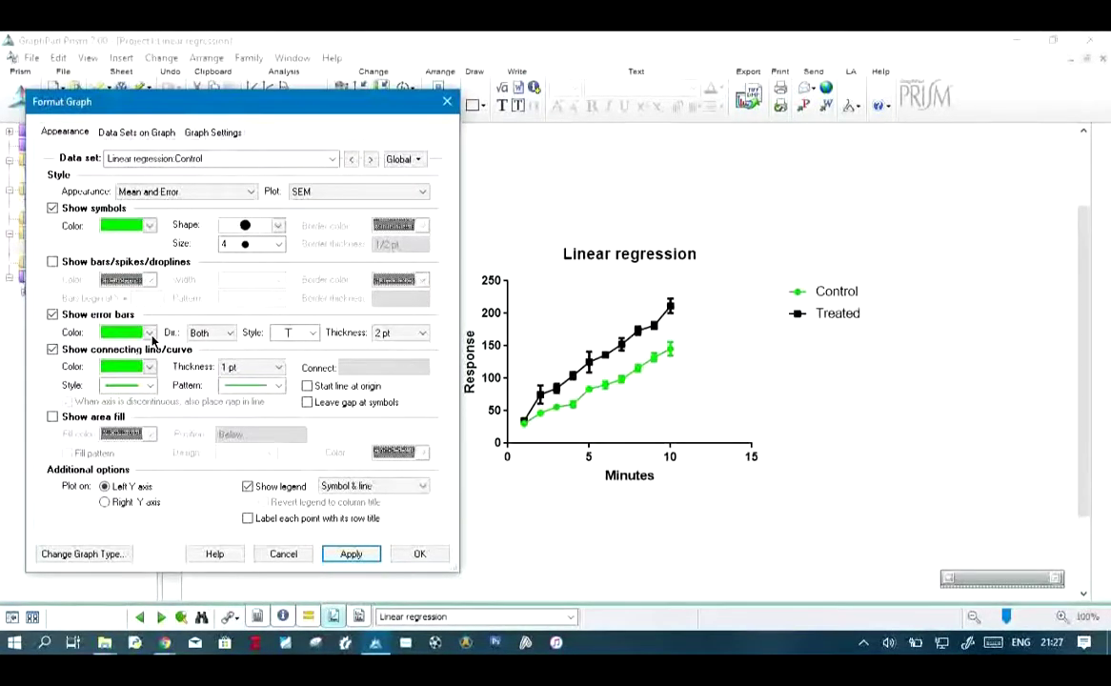
pyautogui.click(152, 337)
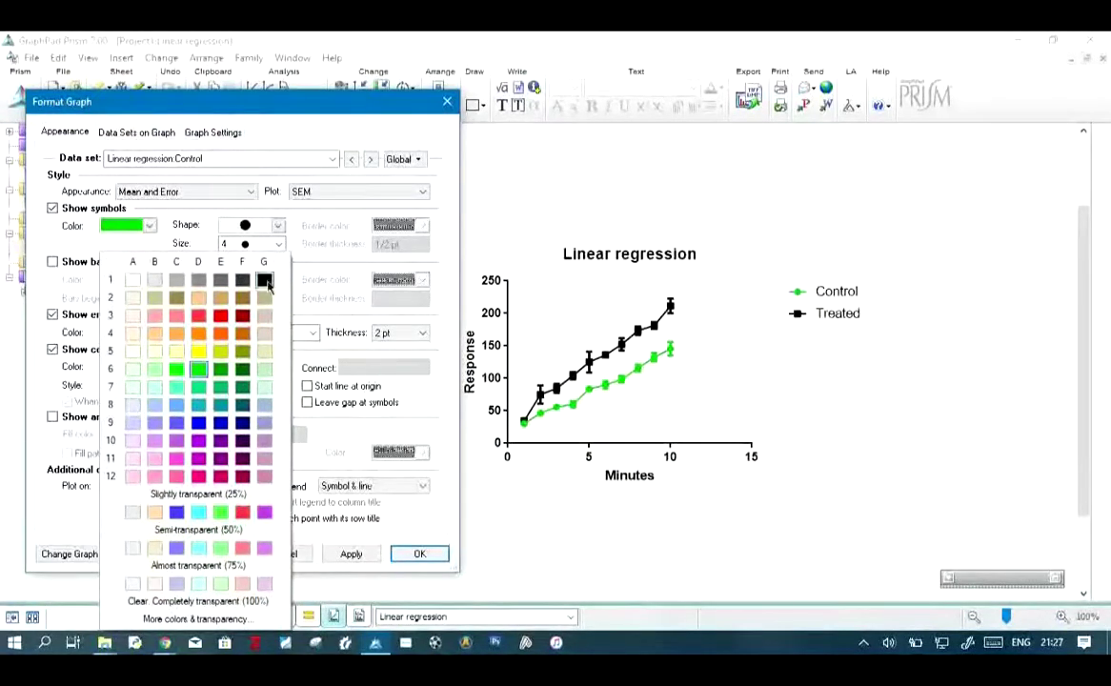
pyautogui.click(266, 280)
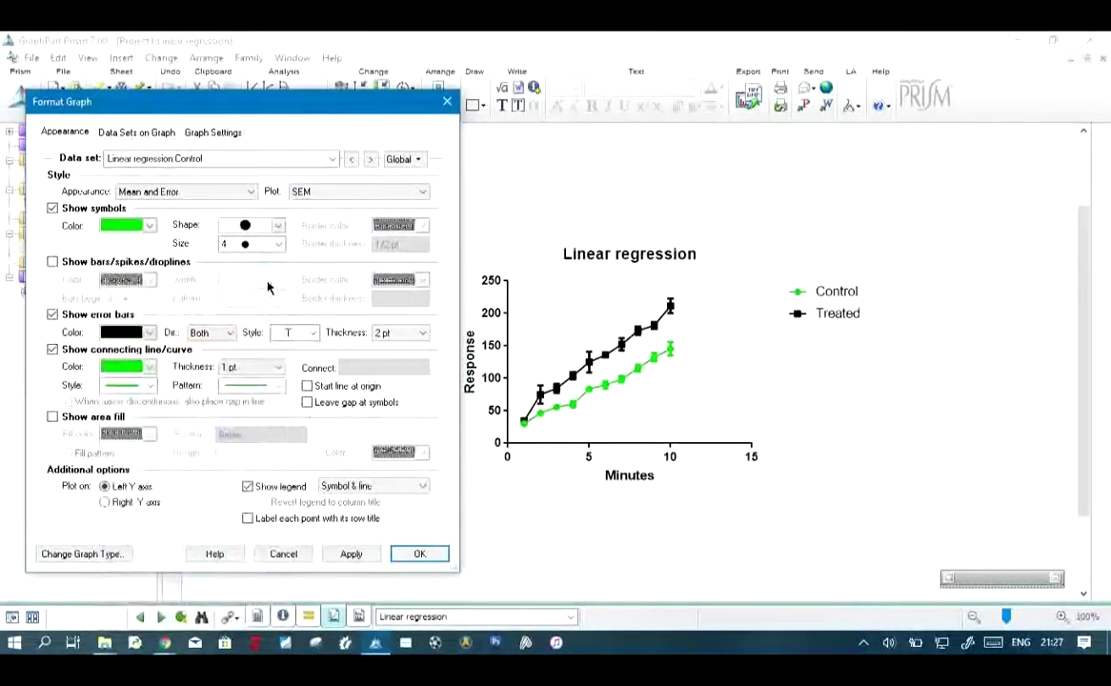
pyautogui.click(340, 554)
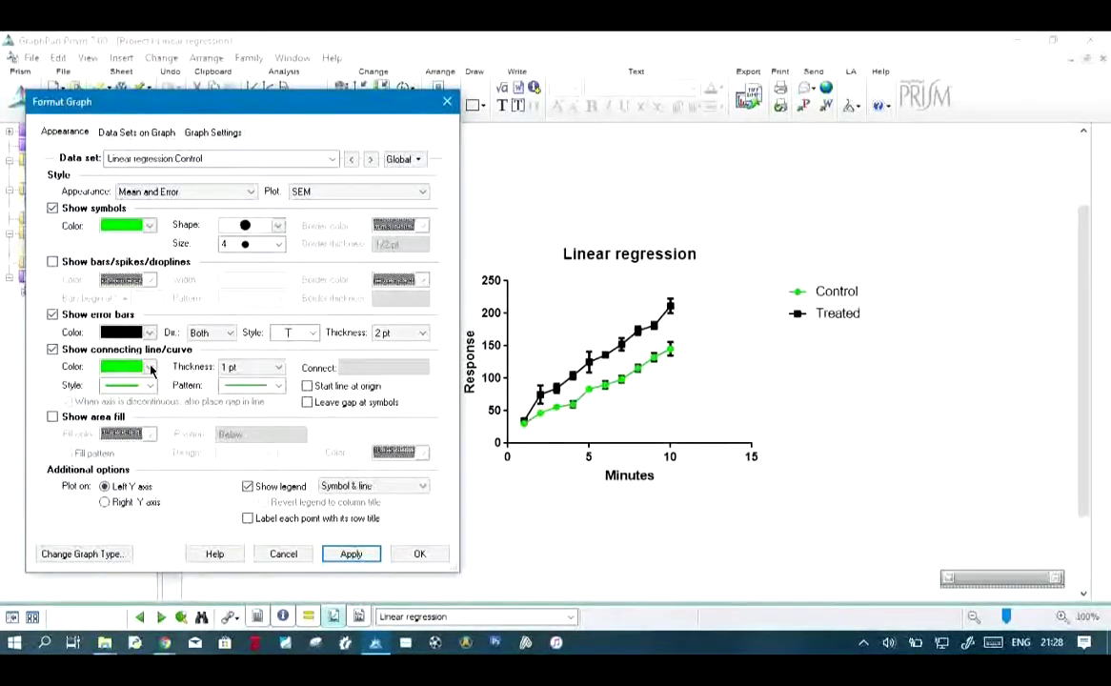
pyautogui.click(149, 368)
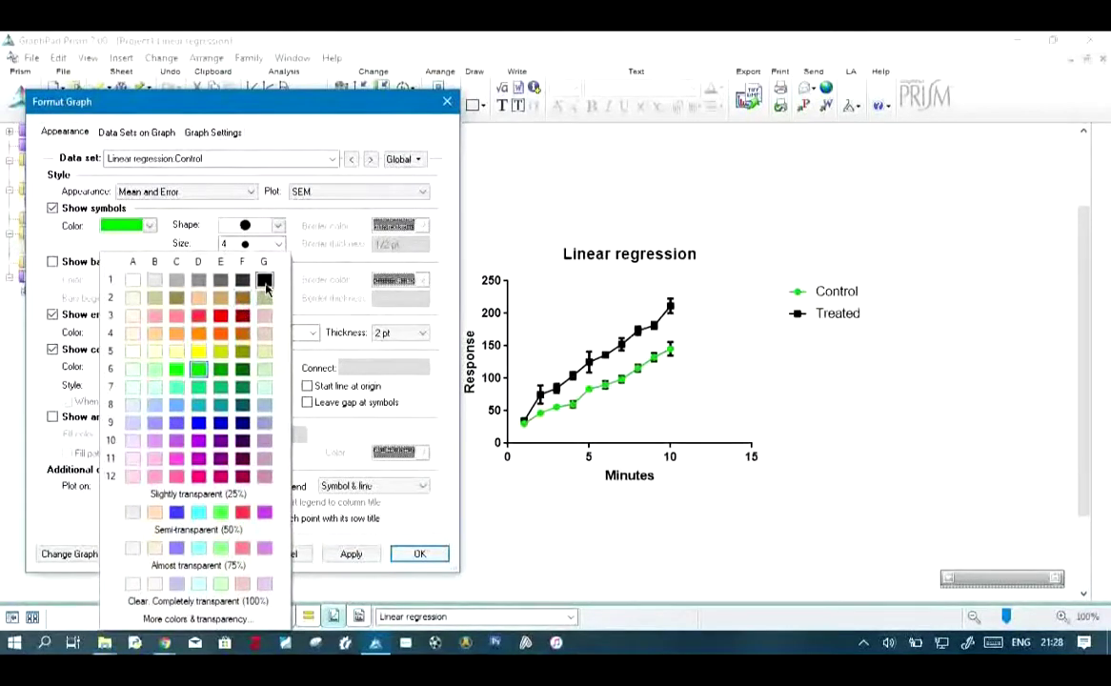
pyautogui.click(263, 280)
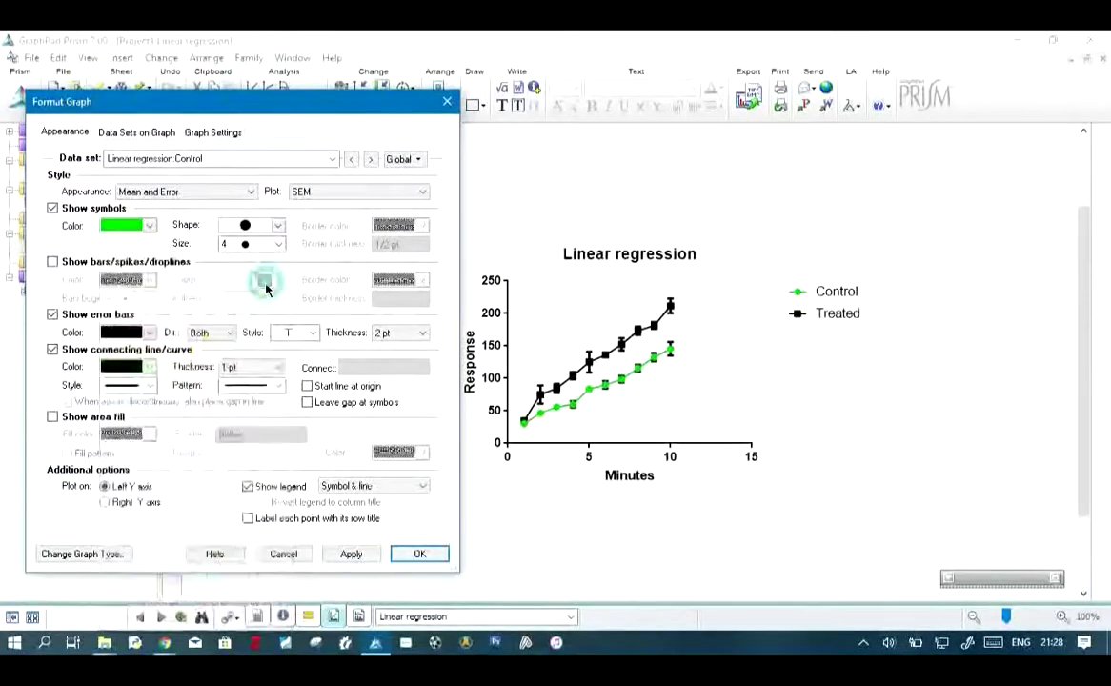
pyautogui.click(355, 554)
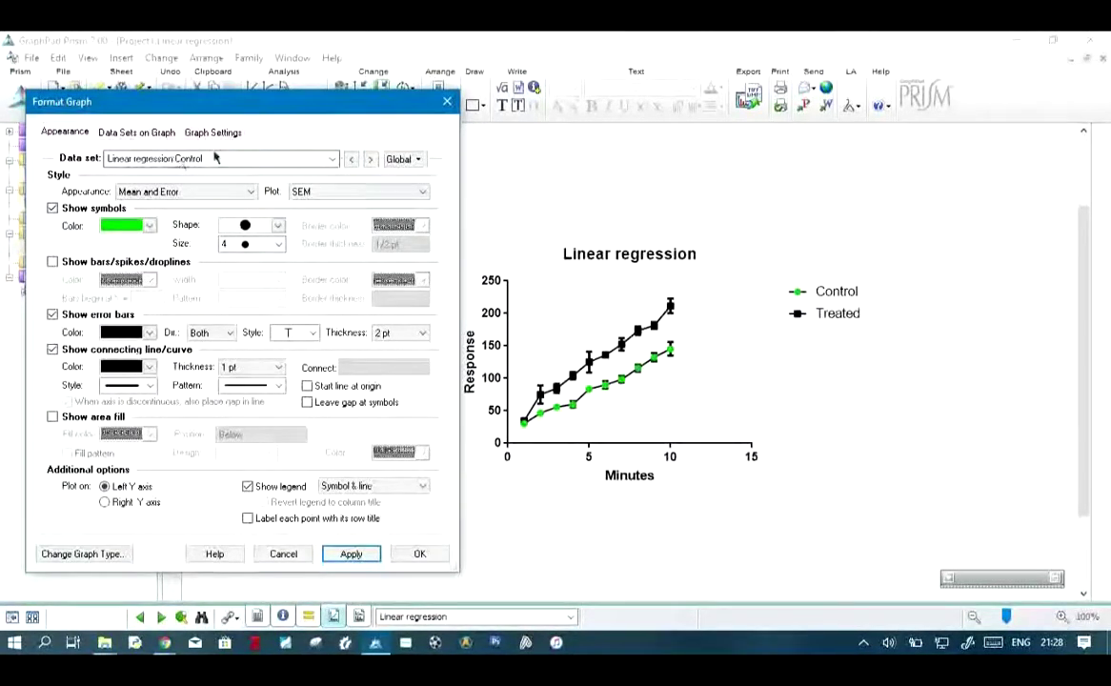
# - Switch to the Treated data set and make its symbols blue
pyautogui.click(371, 160)
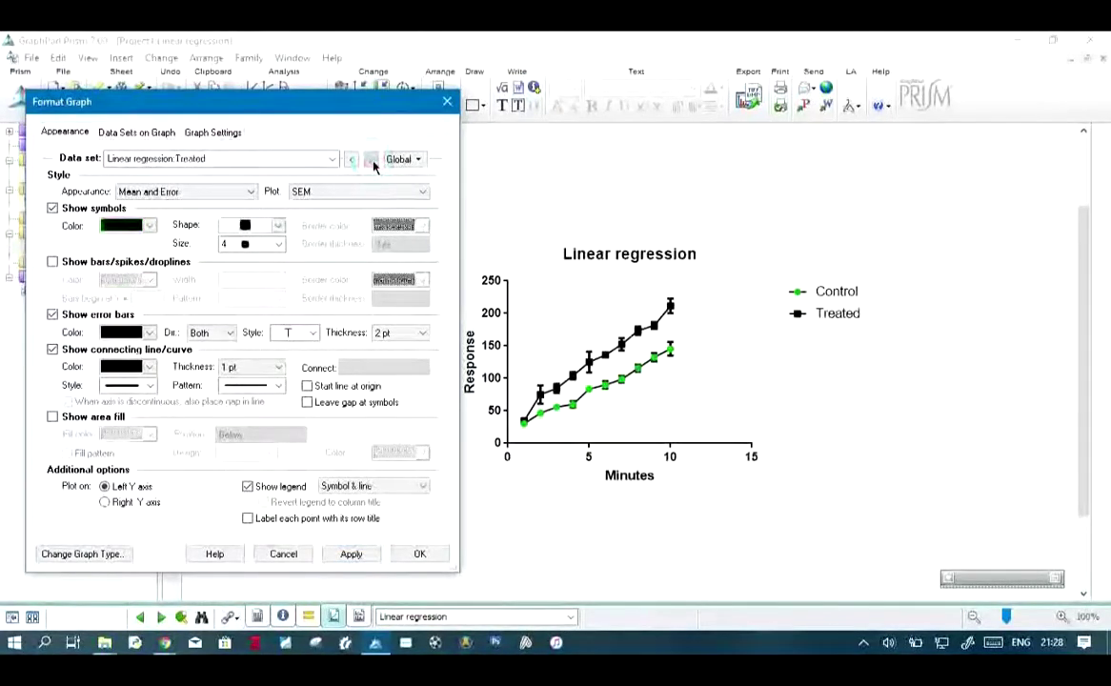
pyautogui.click(149, 226)
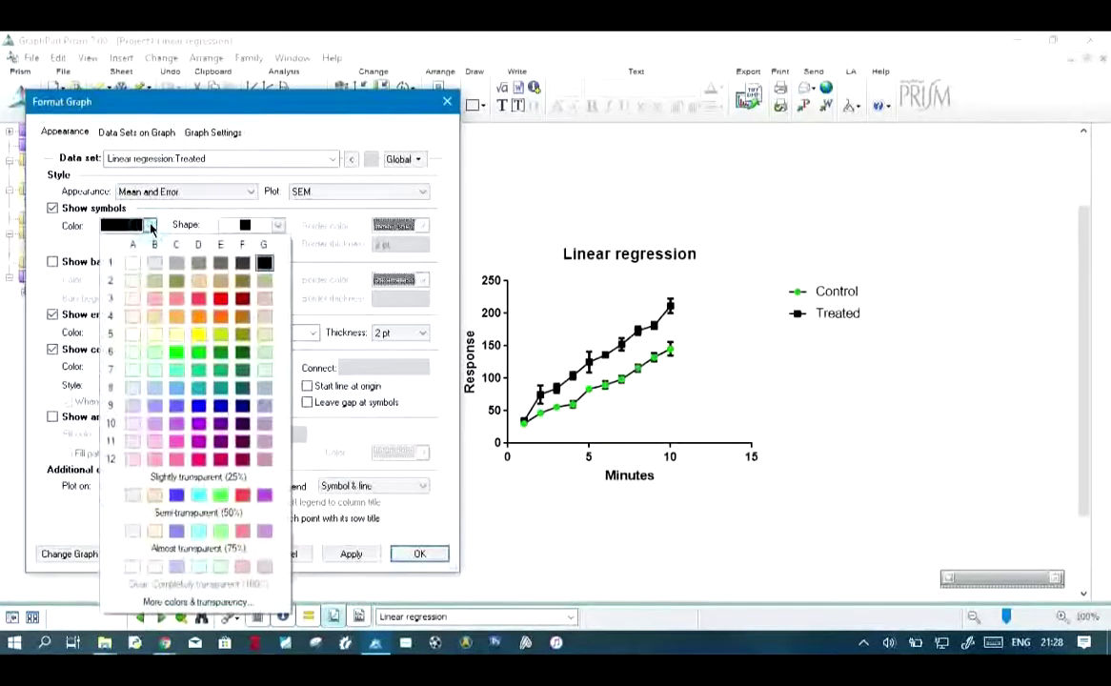
pyautogui.click(198, 407)
pyautogui.click(351, 554)
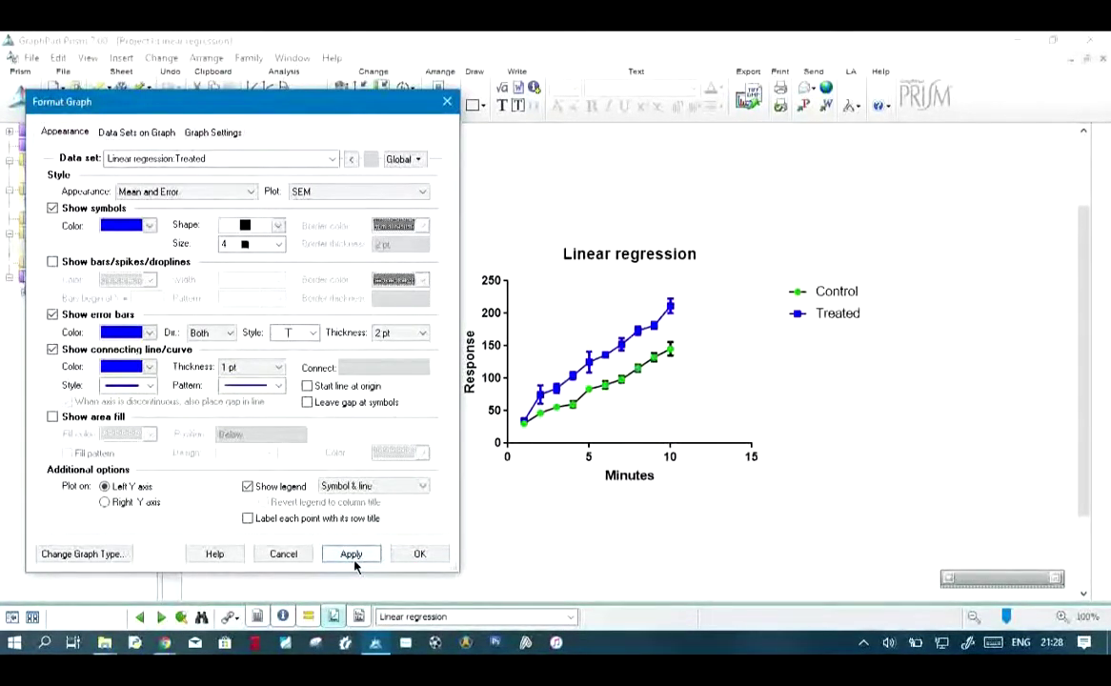
# - Make Treated's error bars and connecting line black, then close the format settings
pyautogui.click(149, 332)
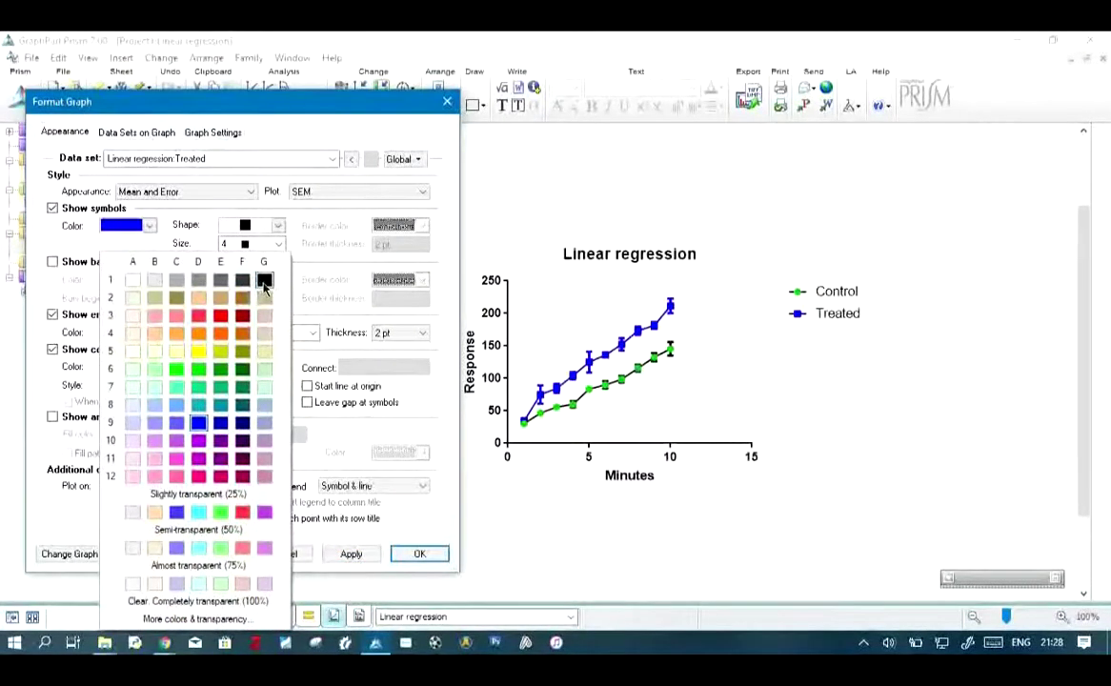
pyautogui.click(264, 281)
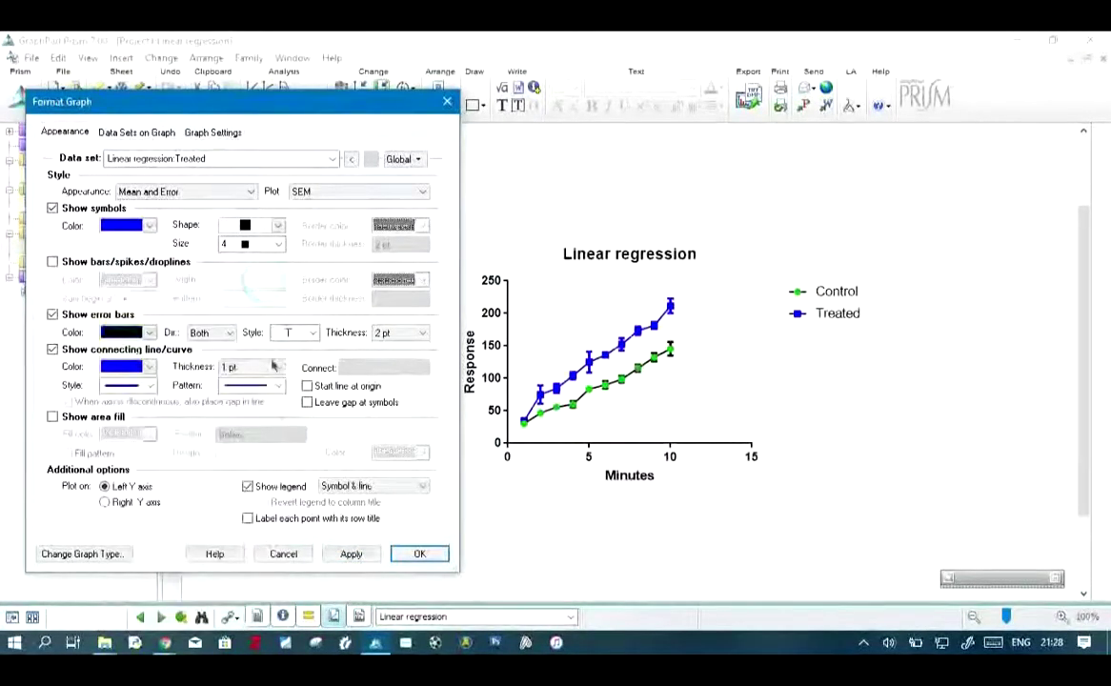
pyautogui.click(347, 556)
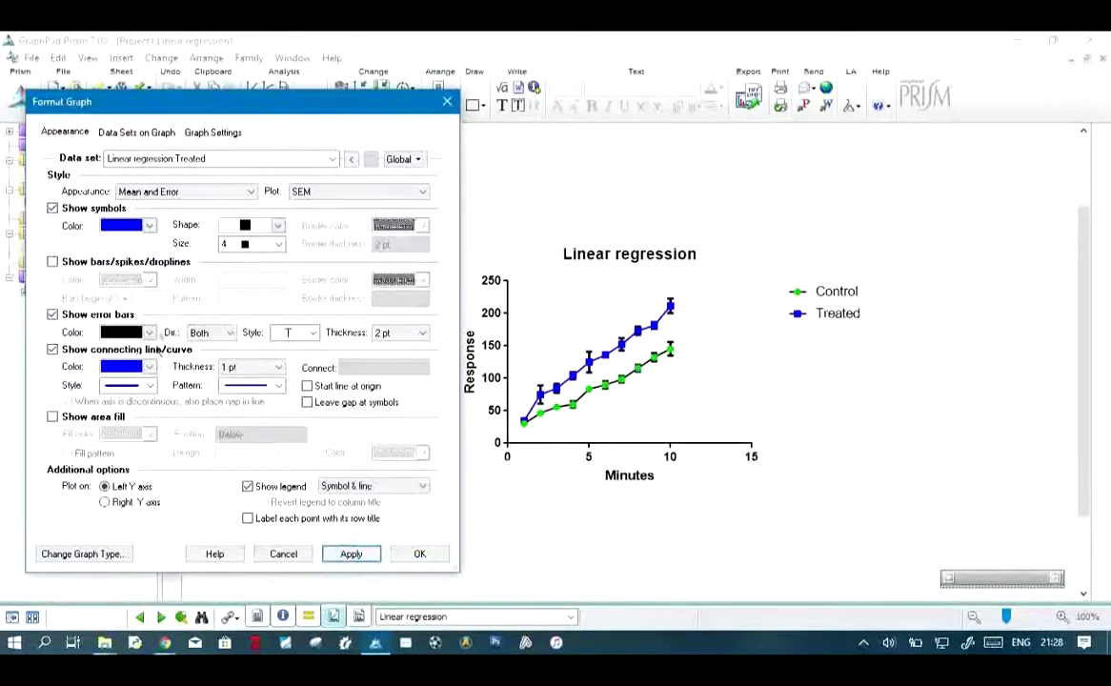
pyautogui.click(150, 368)
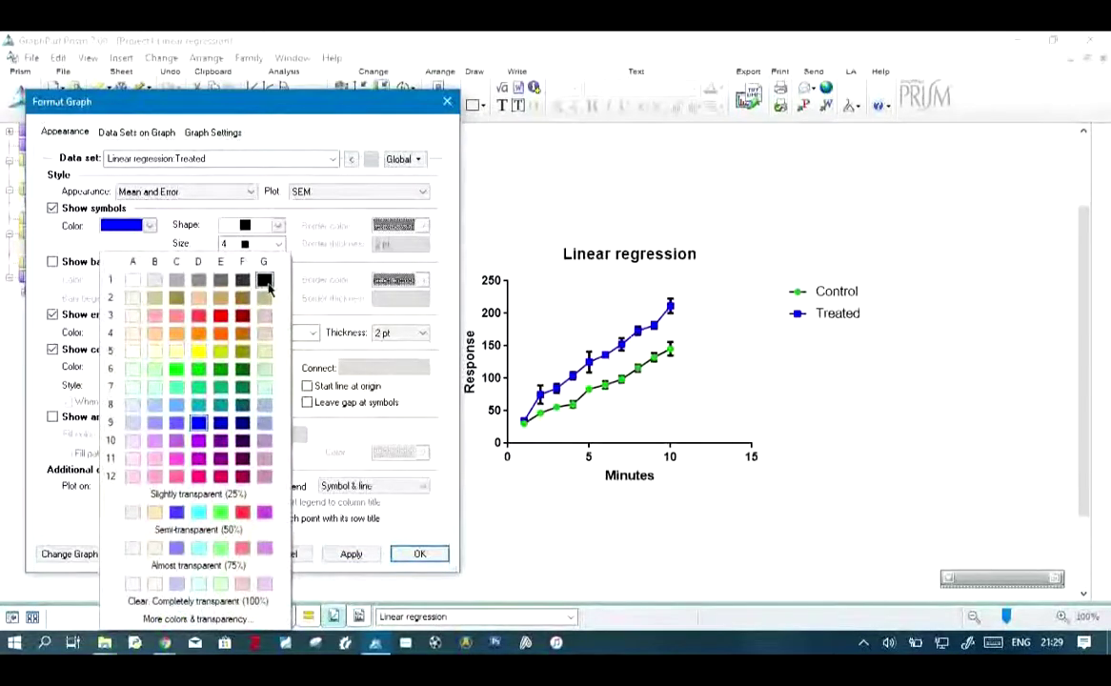
pyautogui.click(266, 282)
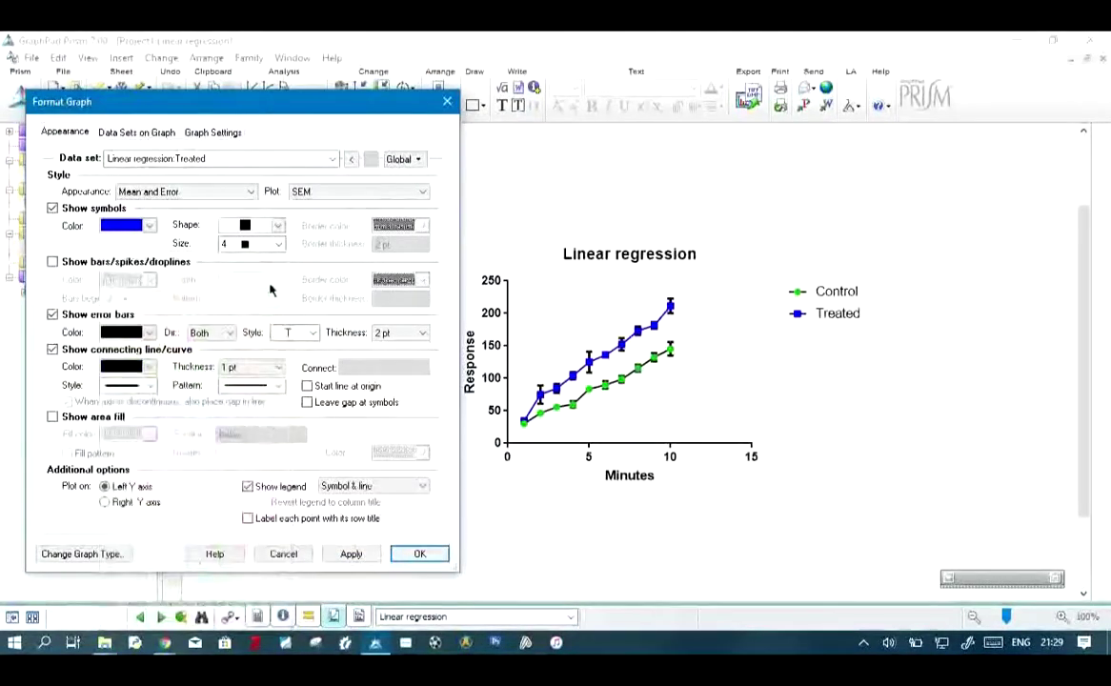
pyautogui.click(352, 554)
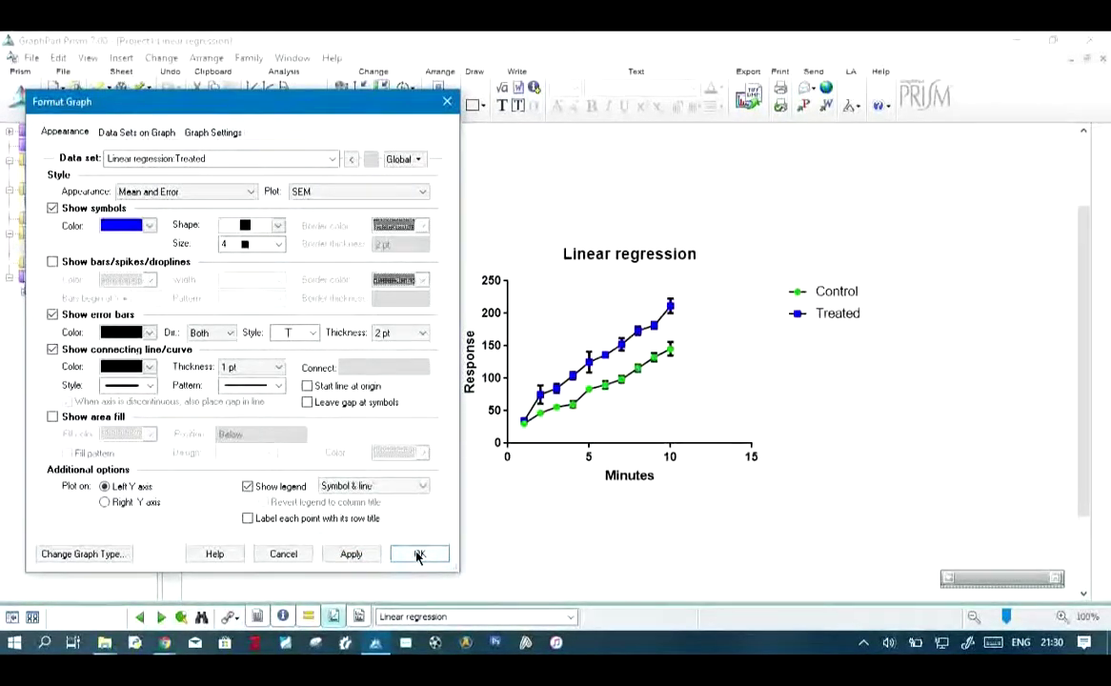
pyautogui.click(419, 556)
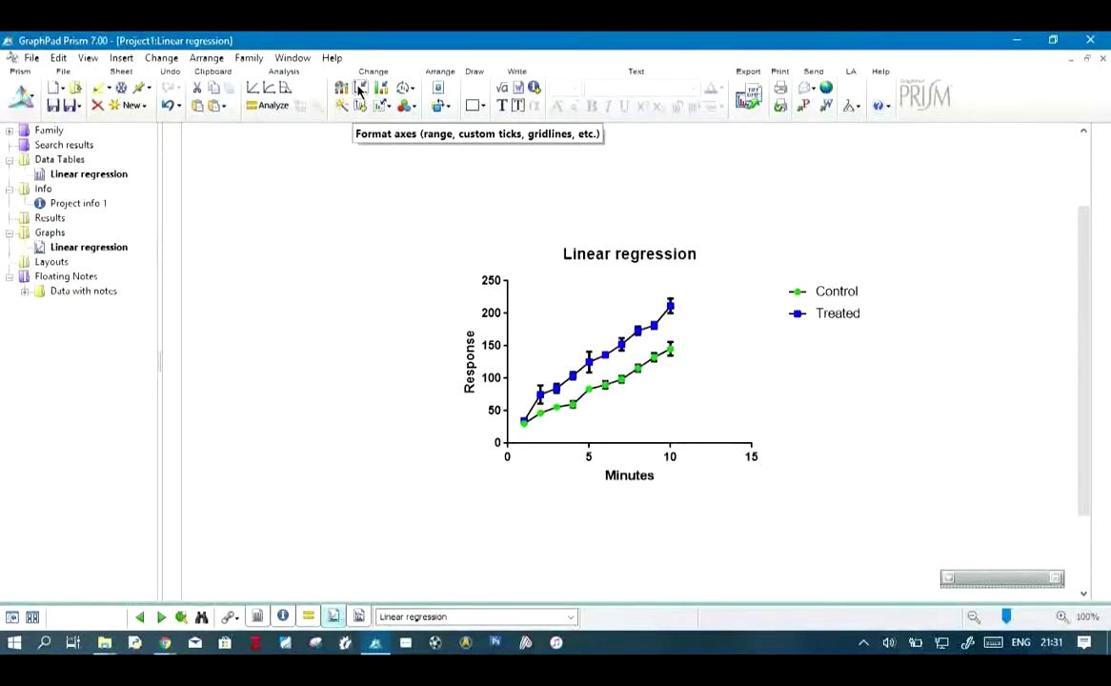
# - Open Format Axes and move the dialog left so the graph stays visible
pyautogui.click(358, 88)
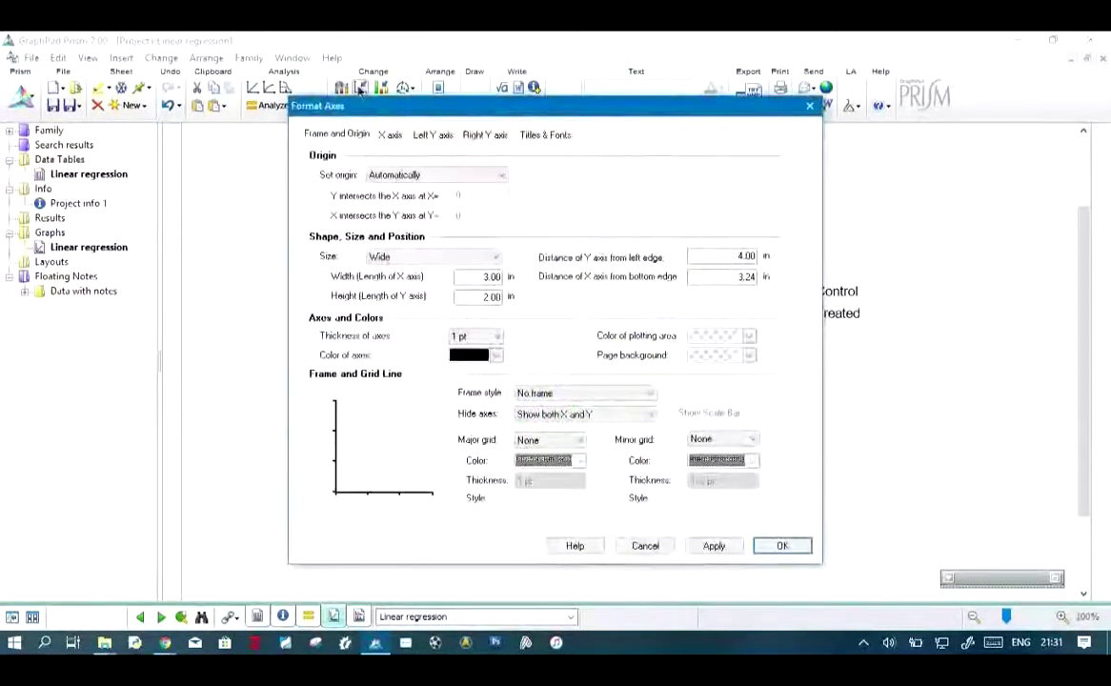
pyautogui.moveTo(409, 108); pyautogui.dragTo(175, 102)
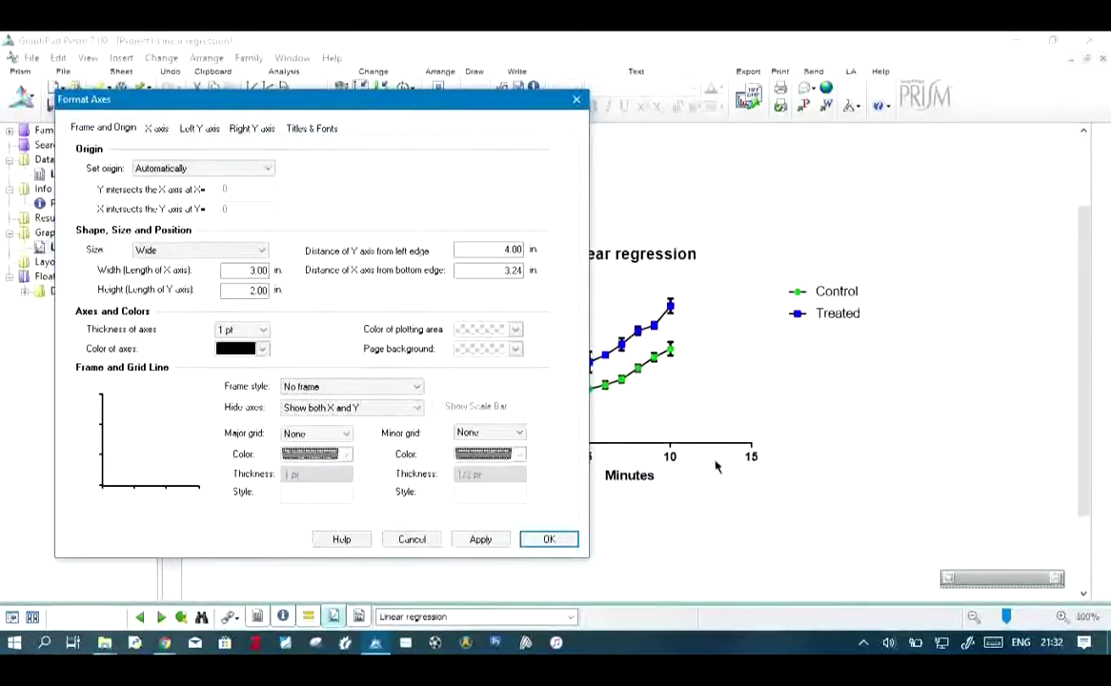
# - Turn off the automatic X-axis range and set its maximum to 12
pyautogui.click(157, 130)
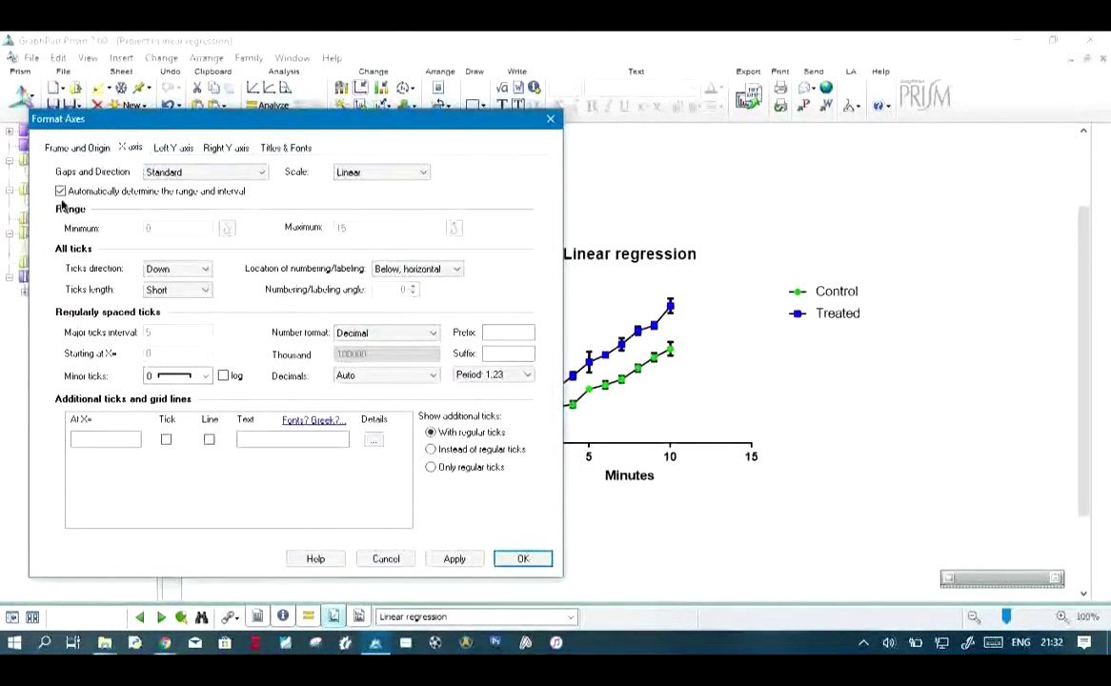
pyautogui.click(60, 191)
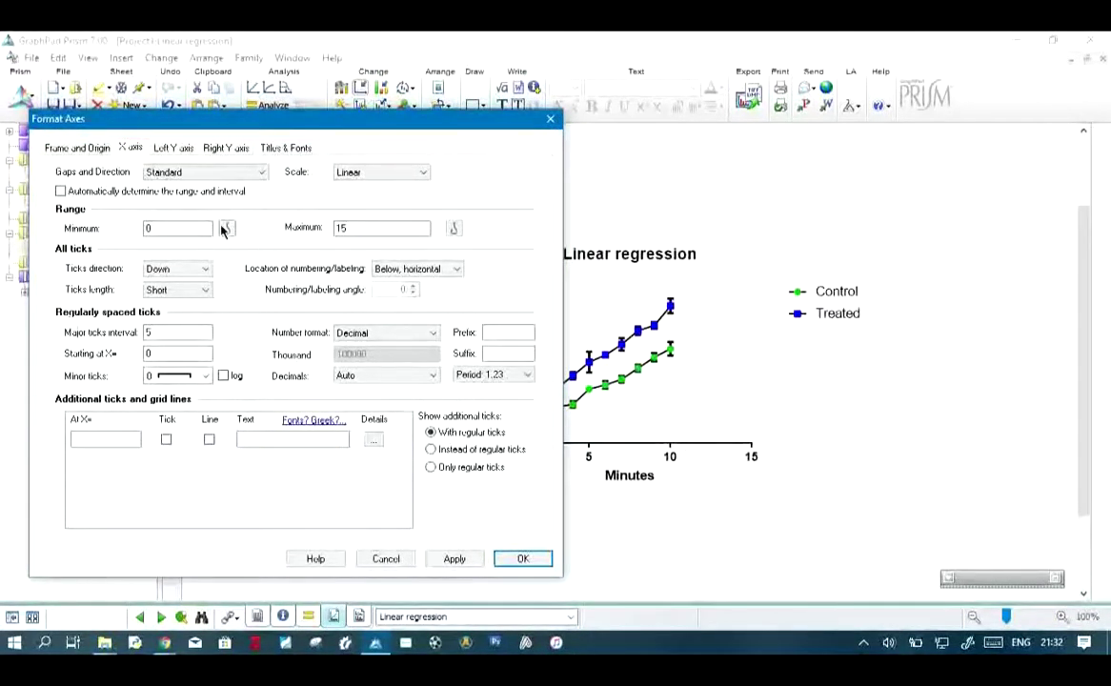
pyautogui.doubleClick(338, 228)
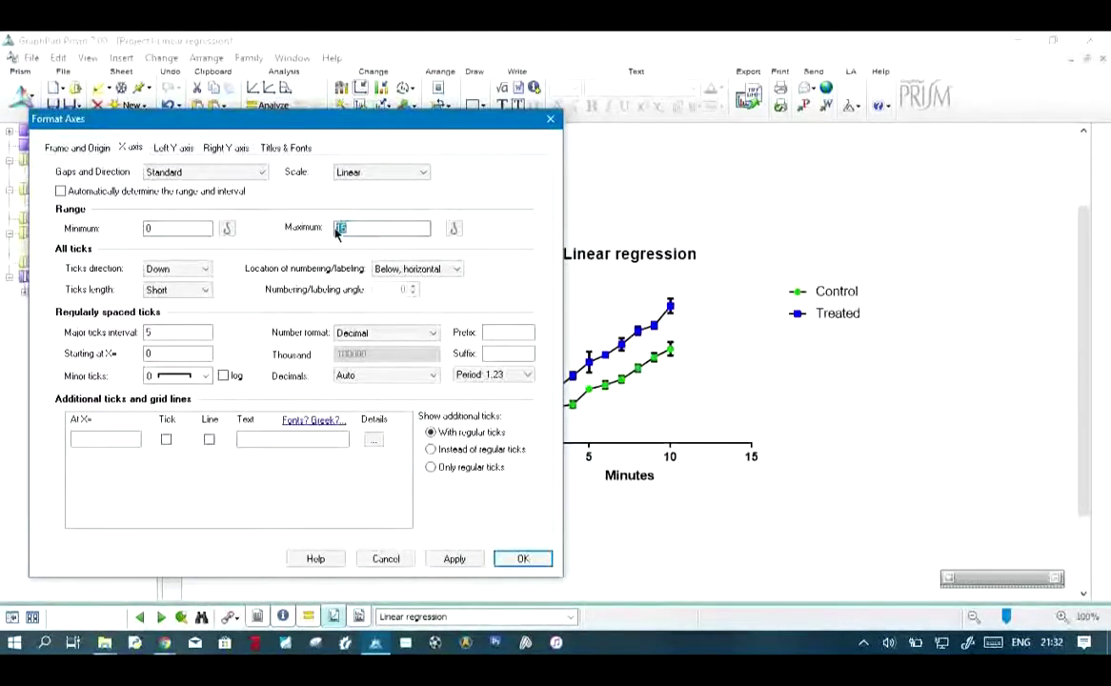
pyautogui.write('12')
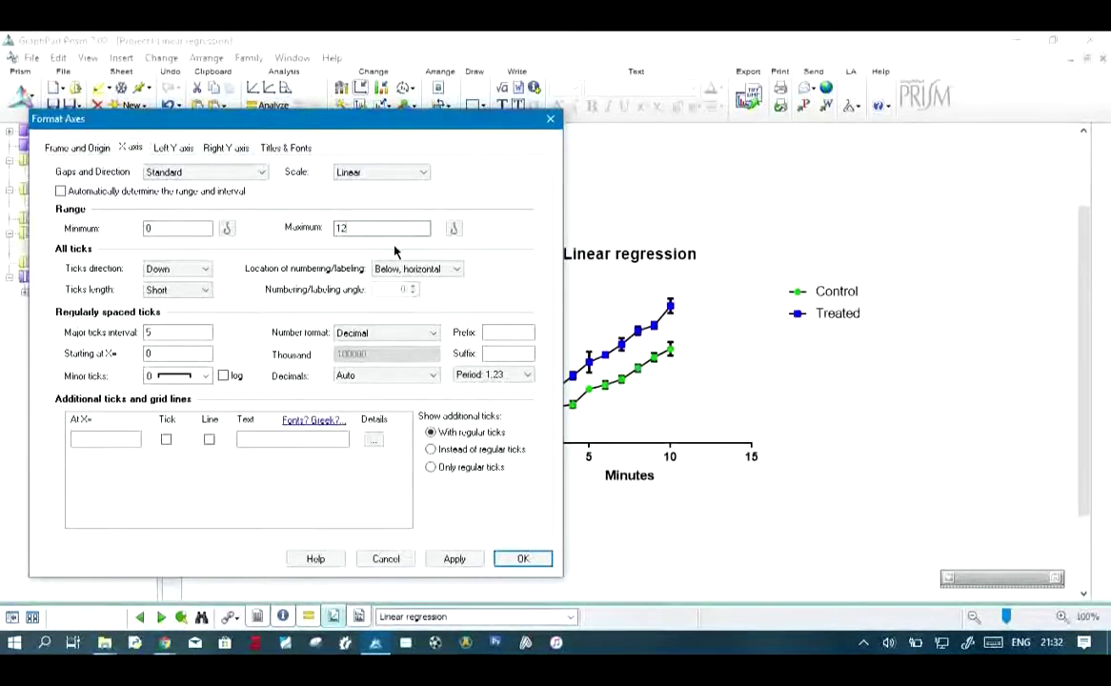
pyautogui.click(453, 561)
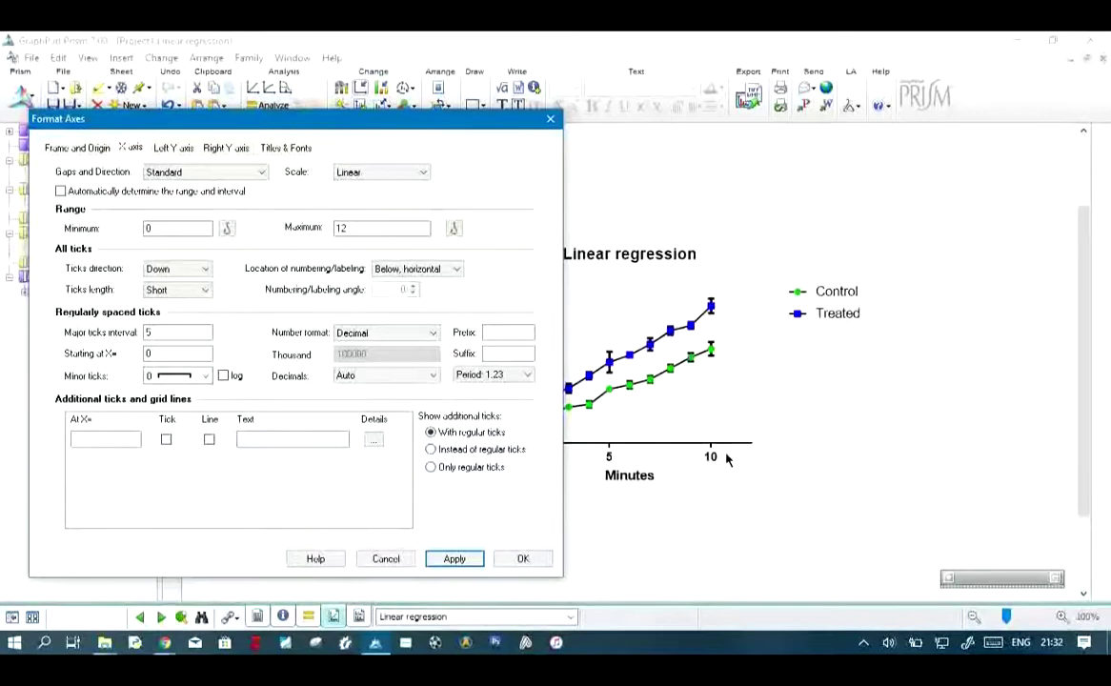
pyautogui.moveTo(333, 122); pyautogui.dragTo(446, 172)
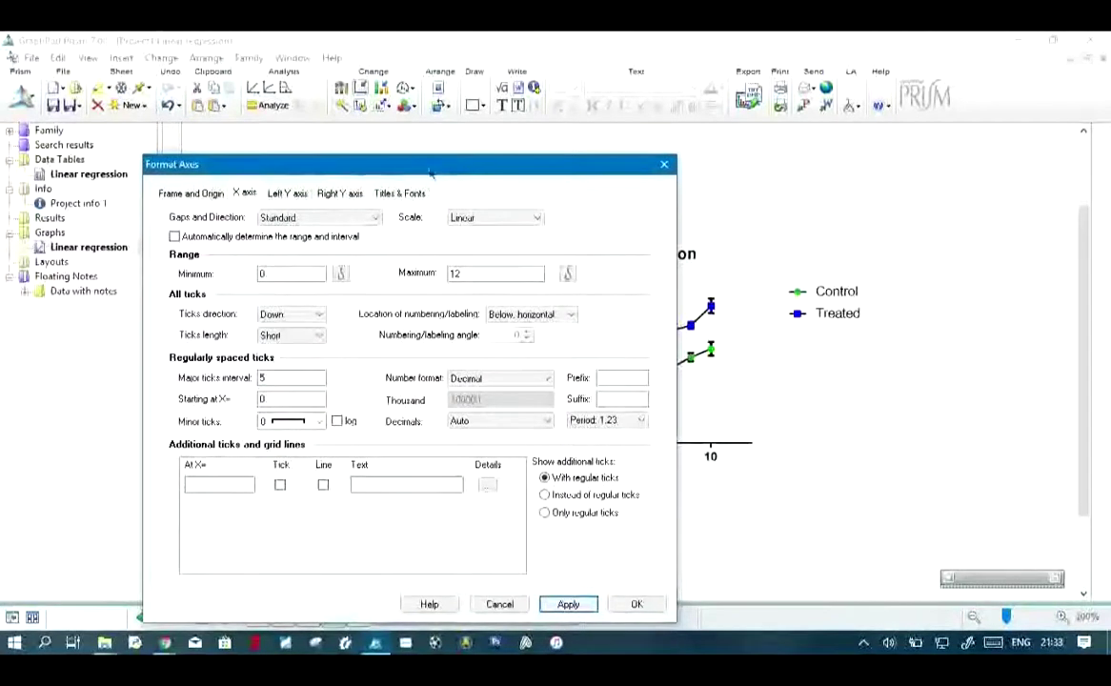
# - Give the left Y axis a fixed range with maximum 220, then close Format Axes
pyautogui.click(290, 194)
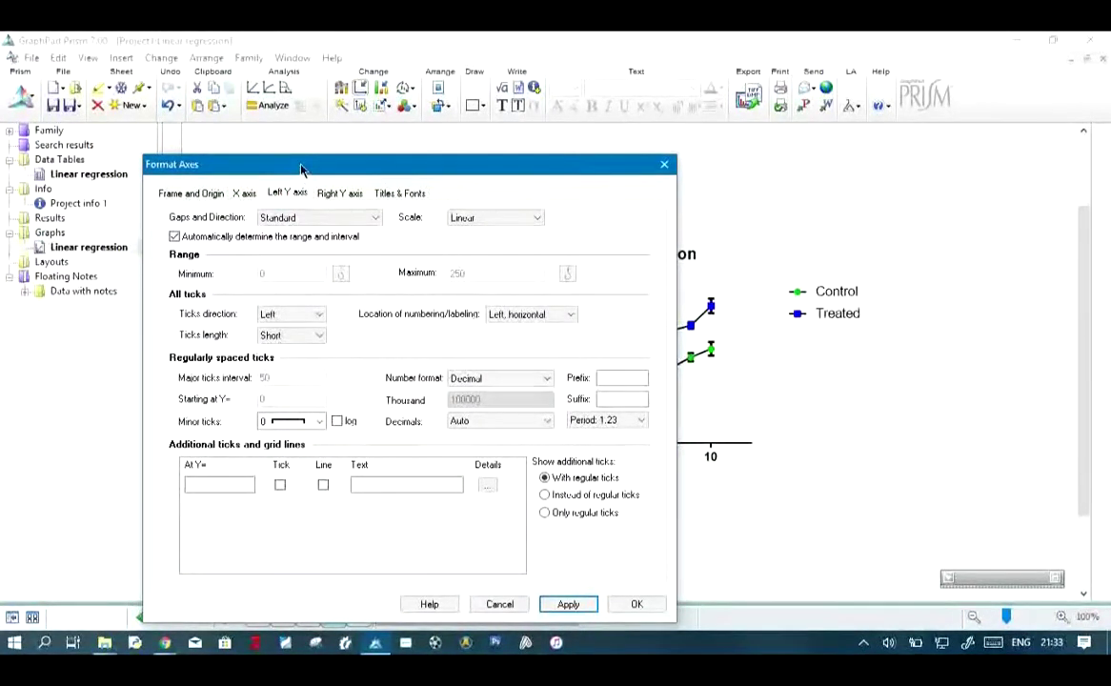
pyautogui.moveTo(301, 168); pyautogui.dragTo(841, 442)
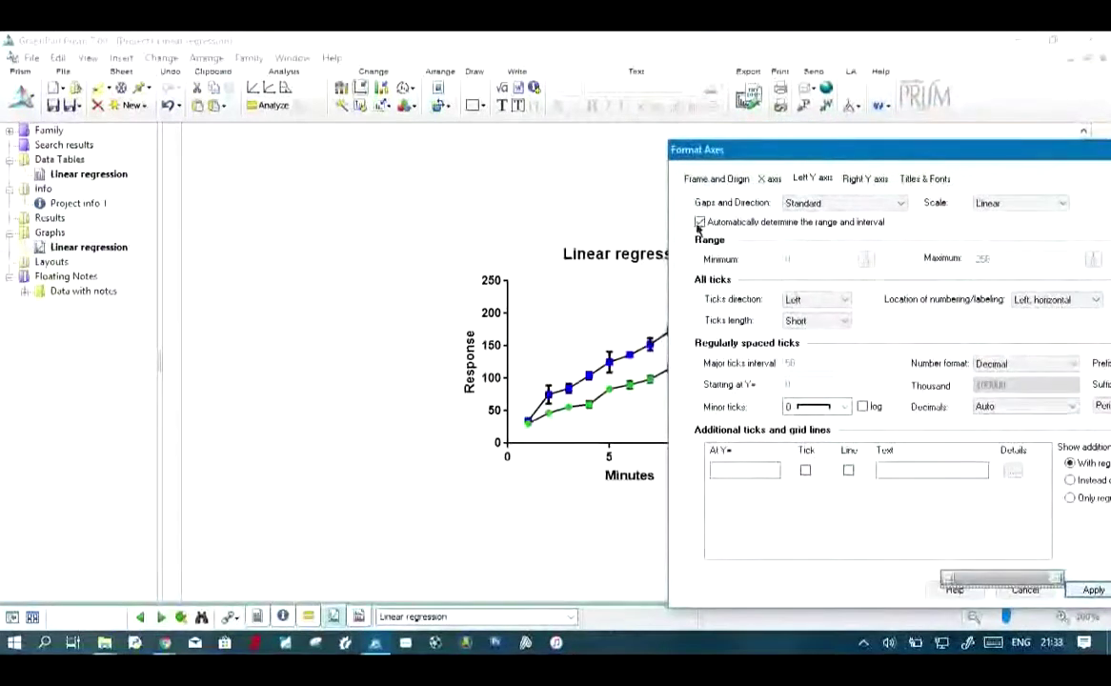
pyautogui.click(699, 222)
pyautogui.moveTo(753, 152); pyautogui.dragTo(828, 149)
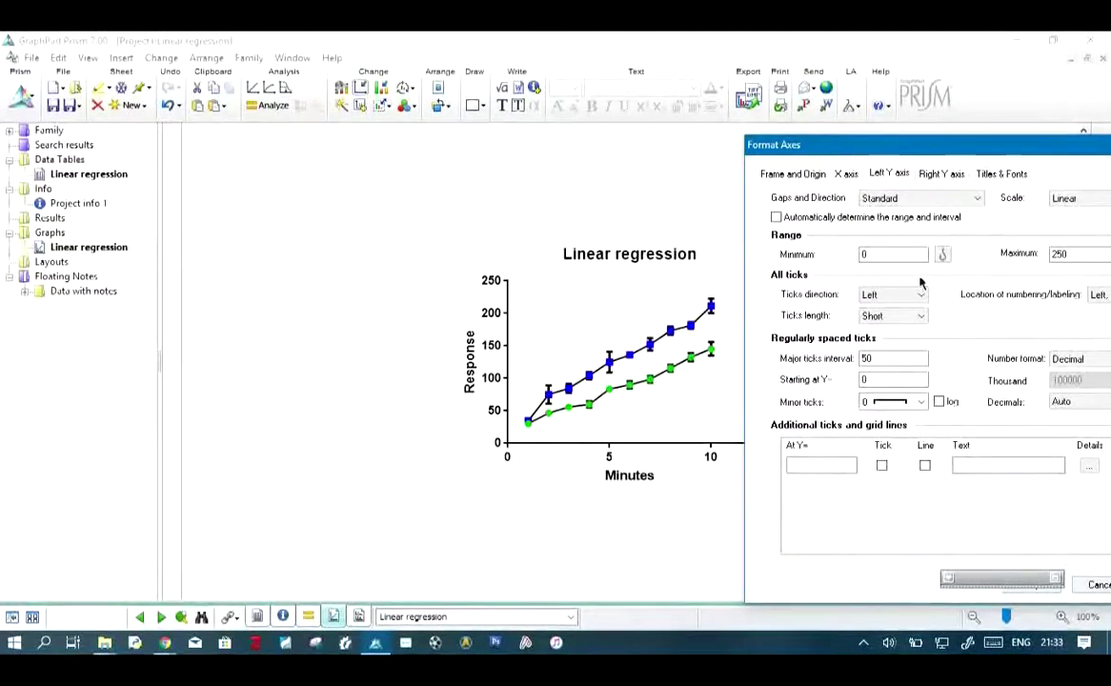
pyautogui.moveTo(1072, 254); pyautogui.dragTo(1057, 253)
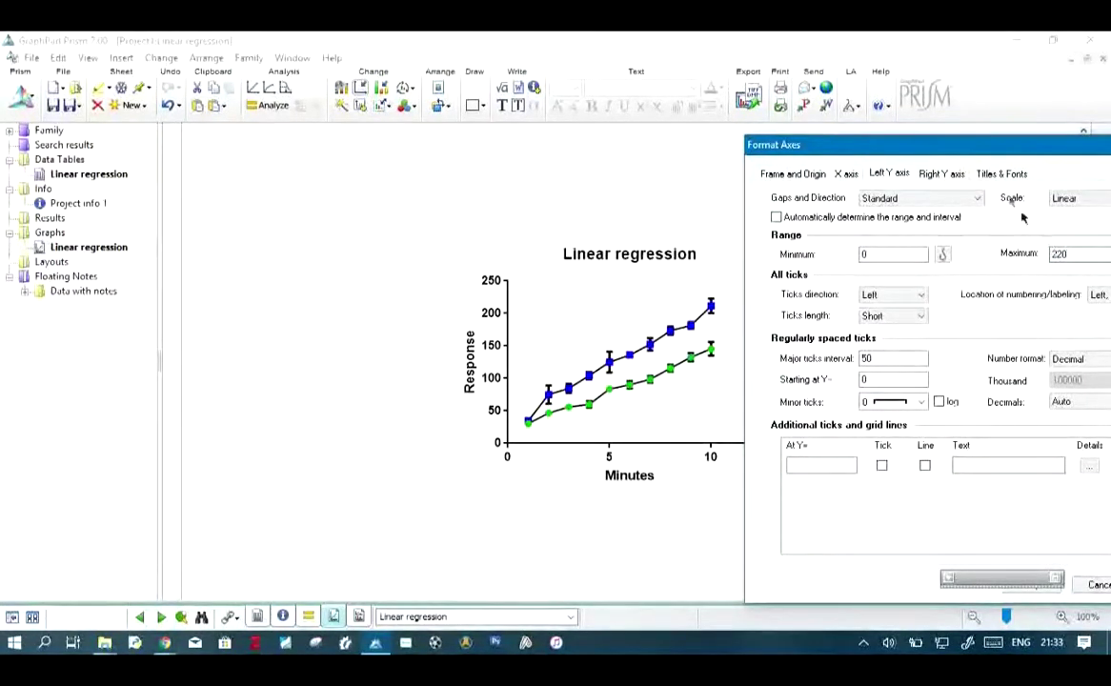
pyautogui.moveTo(1008, 146); pyautogui.dragTo(791, 122)
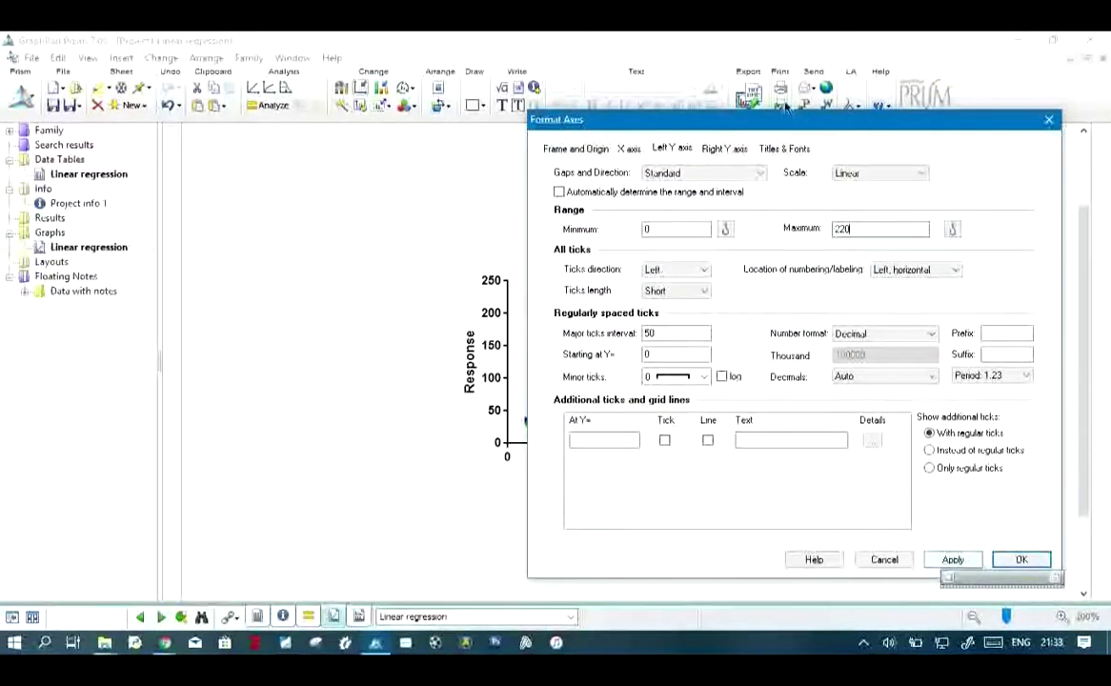
pyautogui.moveTo(781, 119); pyautogui.dragTo(215, 113)
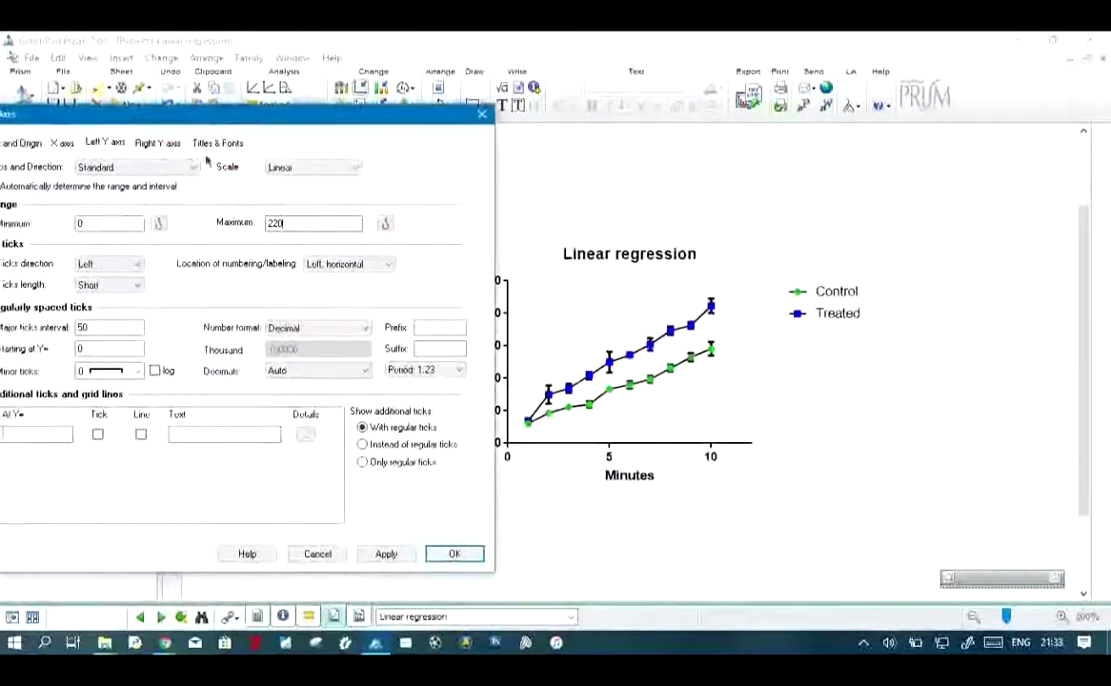
pyautogui.click(386, 554)
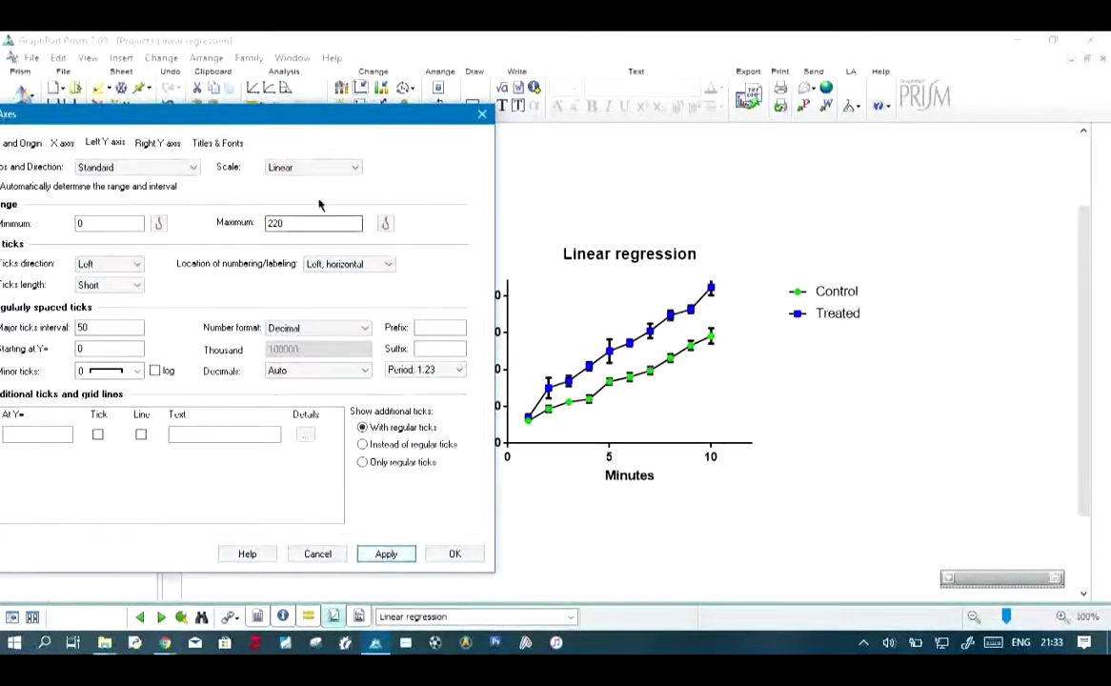
pyautogui.moveTo(324, 119); pyautogui.dragTo(293, 120)
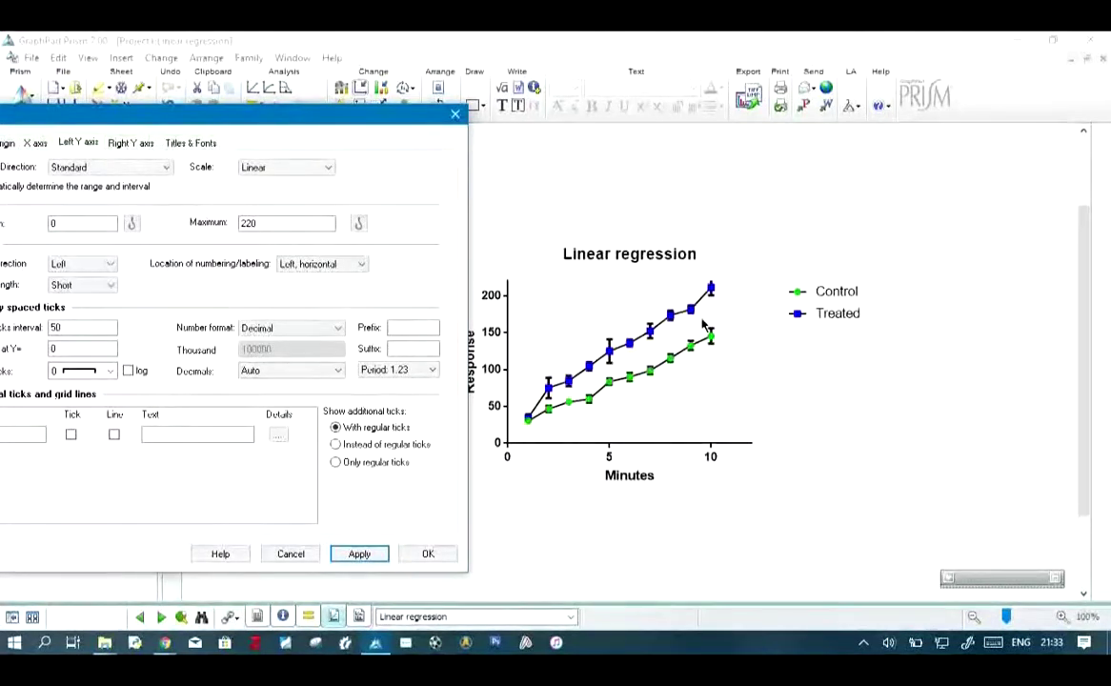
pyautogui.moveTo(282, 118); pyautogui.dragTo(385, 105)
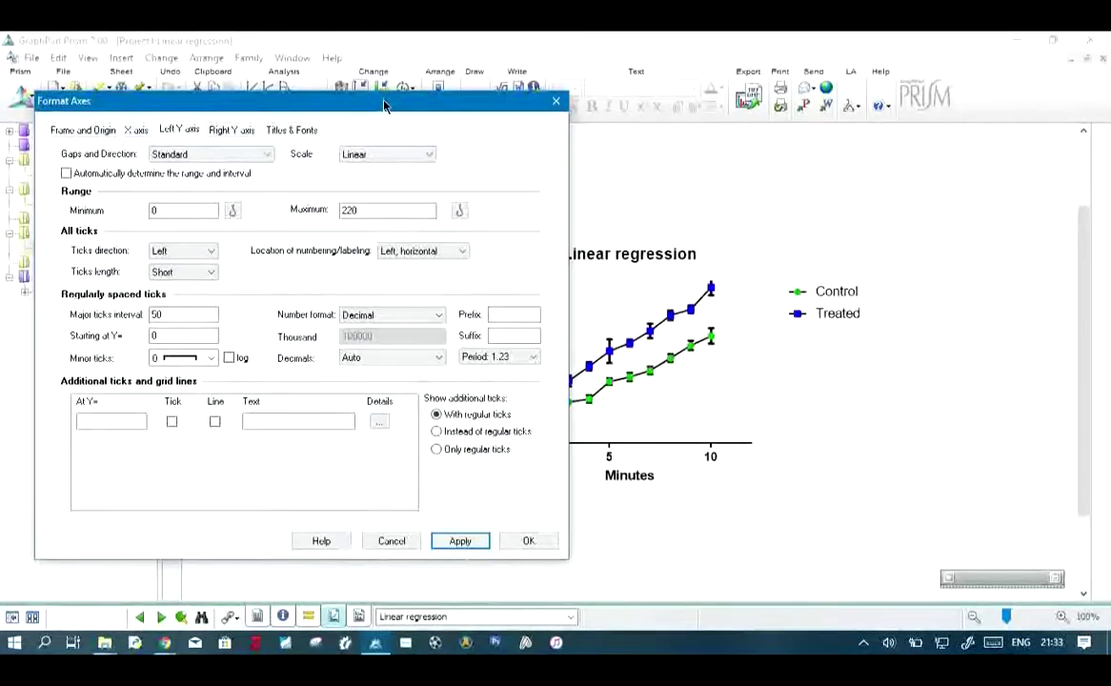
pyautogui.click(511, 549)
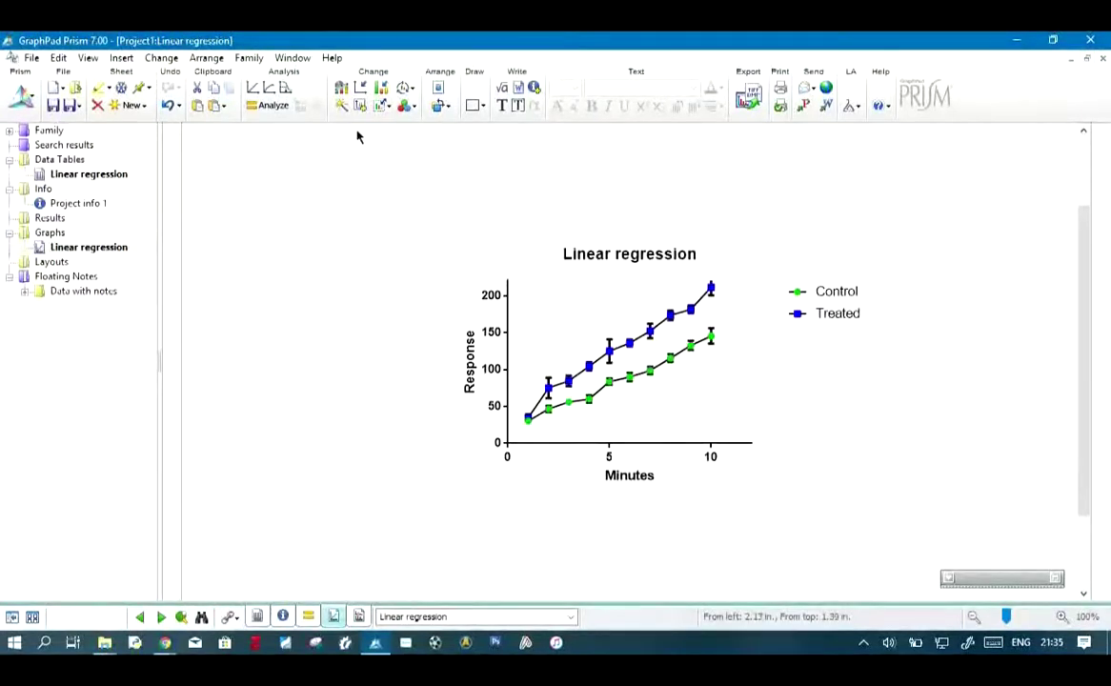
# - Open More Color Schemes from the Change colors dropdown
pyautogui.click(407, 106)
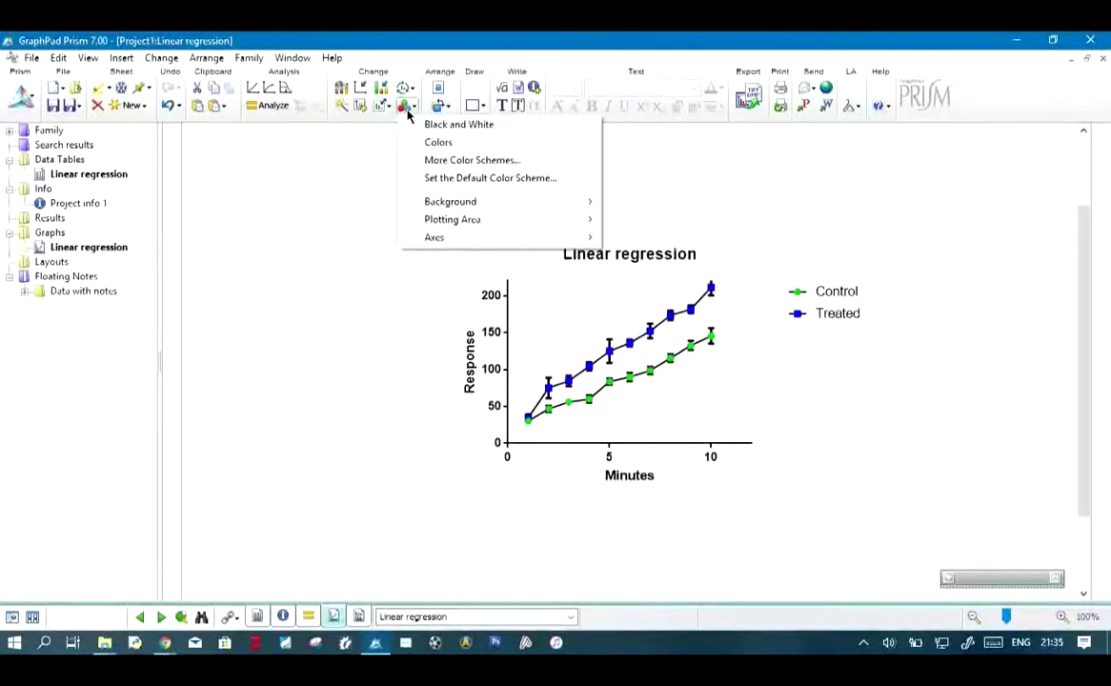
pyautogui.click(434, 162)
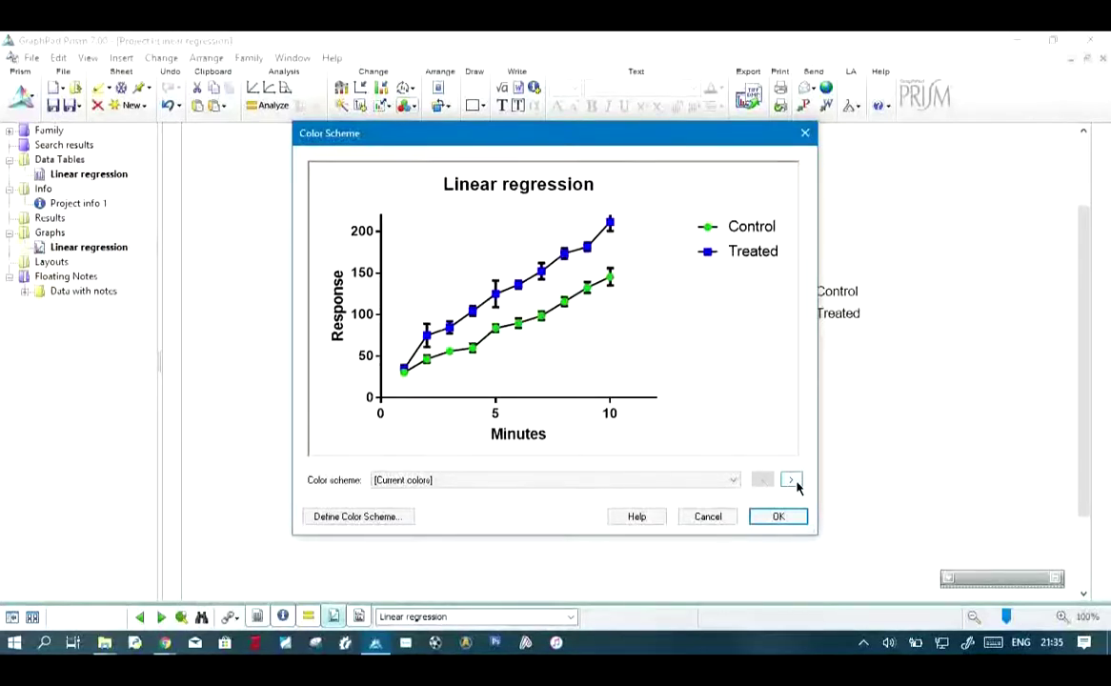
# - Step forward through the colour schemes, previewing Ocean, Office, Warm pastels, Neon and Diazo
pyautogui.click(794, 482)
pyautogui.click(794, 482)
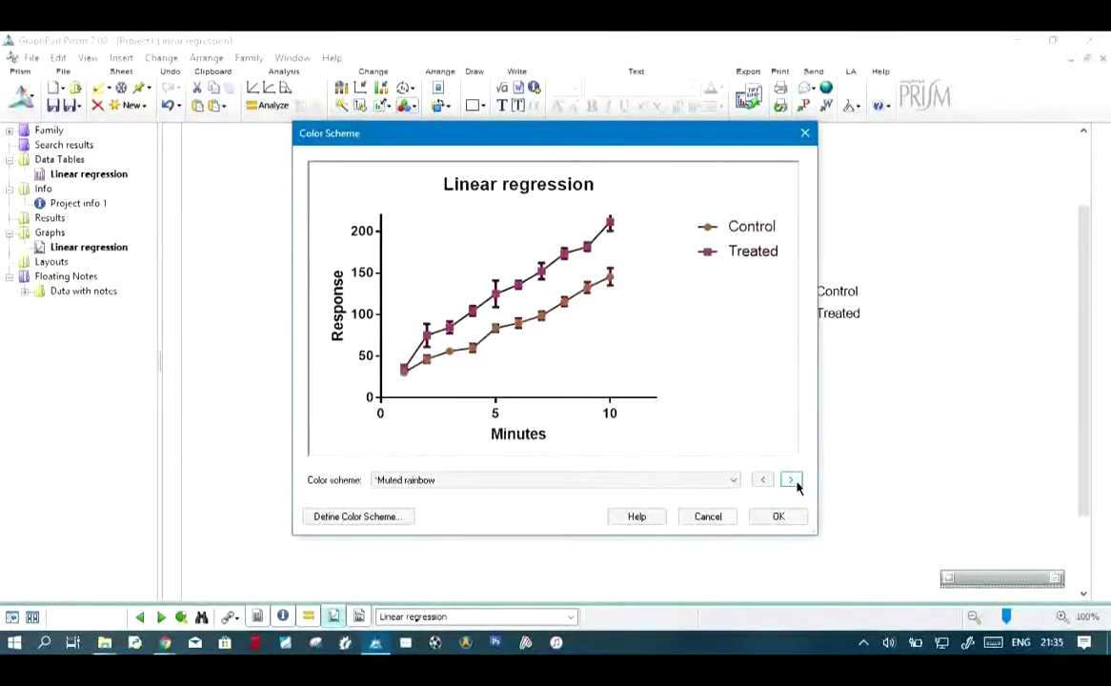
pyautogui.click(795, 482)
pyautogui.click(792, 480)
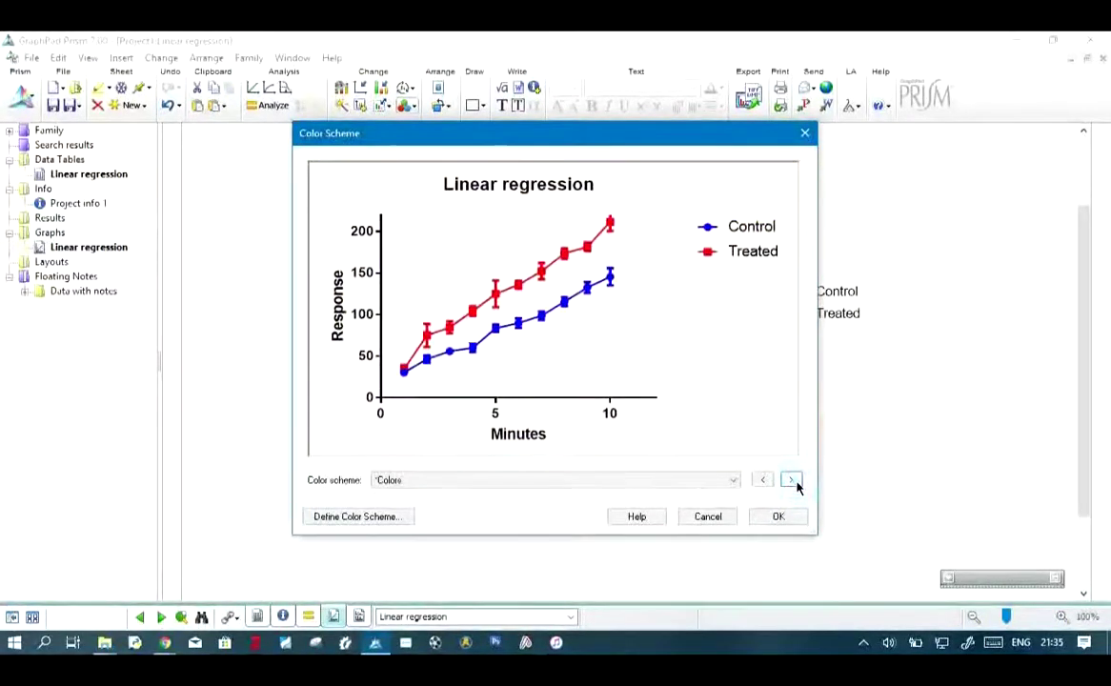
pyautogui.click(792, 480)
pyautogui.click(793, 480)
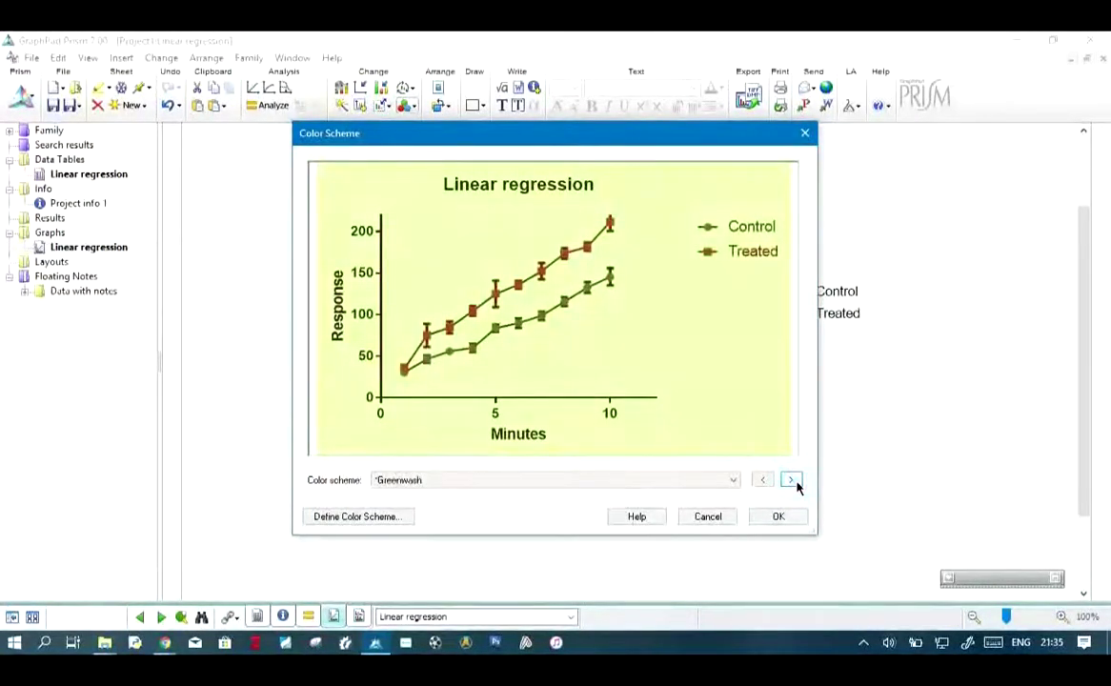
pyautogui.click(793, 481)
pyautogui.click(792, 481)
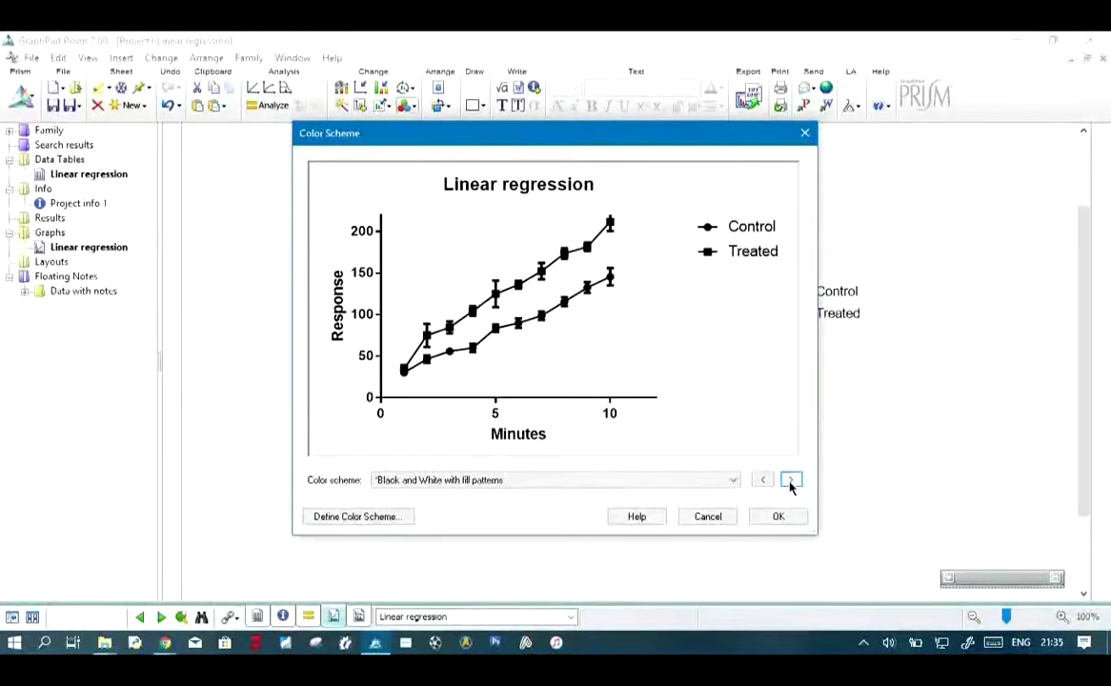
pyautogui.click(790, 486)
pyautogui.click(791, 481)
pyautogui.click(790, 481)
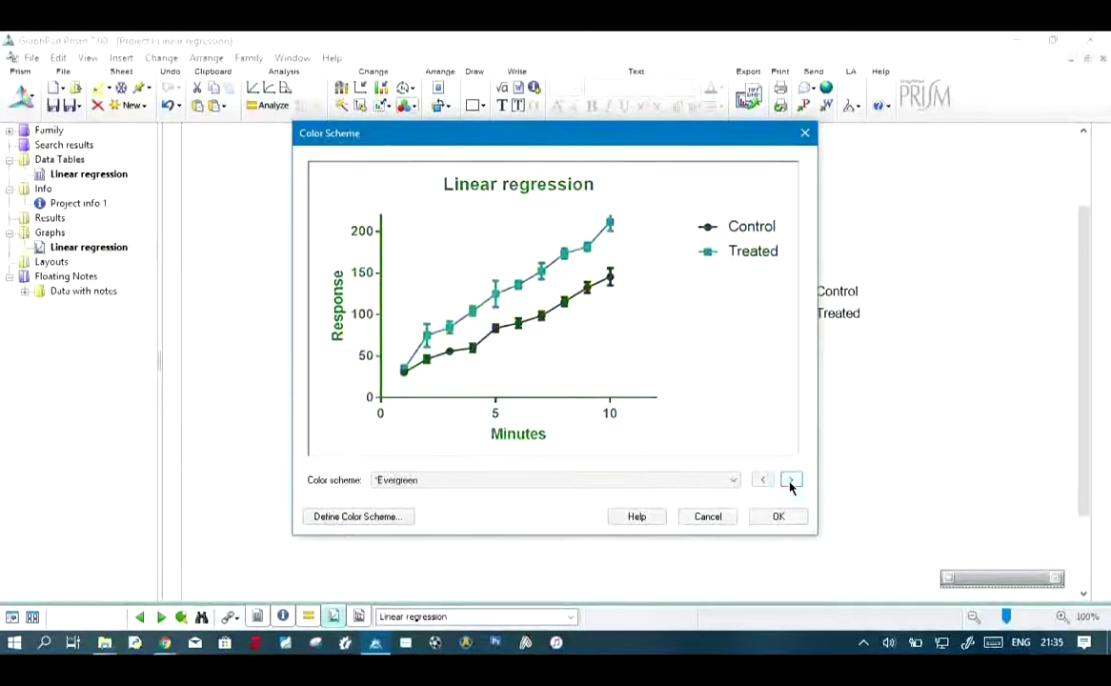
pyautogui.click(791, 481)
pyautogui.click(791, 481)
pyautogui.click(791, 481)
pyautogui.click(791, 481)
pyautogui.click(791, 481)
pyautogui.click(791, 481)
pyautogui.click(790, 481)
pyautogui.click(790, 481)
pyautogui.click(791, 481)
pyautogui.click(790, 481)
pyautogui.click(790, 481)
pyautogui.click(791, 481)
pyautogui.click(791, 481)
pyautogui.click(790, 481)
pyautogui.click(790, 481)
pyautogui.click(791, 481)
pyautogui.click(791, 481)
pyautogui.click(791, 481)
pyautogui.click(791, 481)
pyautogui.click(791, 481)
pyautogui.click(791, 481)
pyautogui.click(791, 481)
pyautogui.click(791, 481)
pyautogui.click(791, 481)
pyautogui.click(790, 481)
pyautogui.click(791, 481)
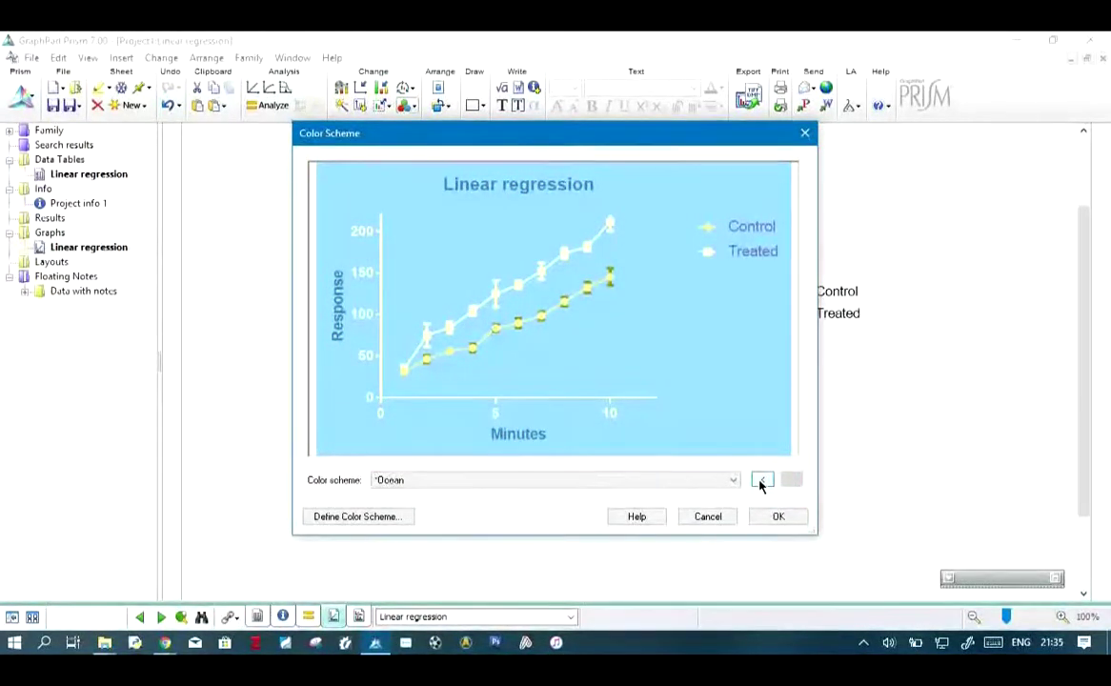
# - Step back through the schemes until Winter bright is selected
pyautogui.click(760, 481)
pyautogui.click(761, 481)
pyautogui.click(760, 481)
pyautogui.click(761, 481)
pyautogui.click(760, 481)
pyautogui.click(760, 481)
pyautogui.click(760, 482)
pyautogui.click(760, 481)
pyautogui.click(760, 481)
pyautogui.click(761, 481)
pyautogui.click(760, 481)
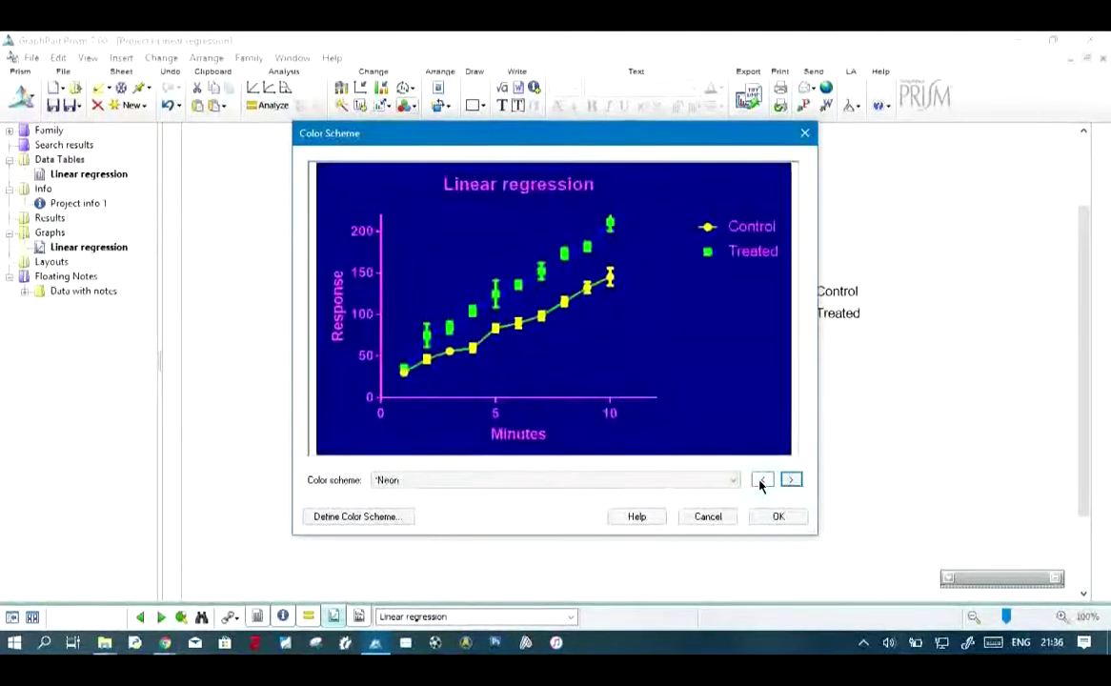
pyautogui.click(760, 481)
pyautogui.click(760, 481)
pyautogui.click(761, 481)
pyautogui.click(760, 481)
pyautogui.click(760, 481)
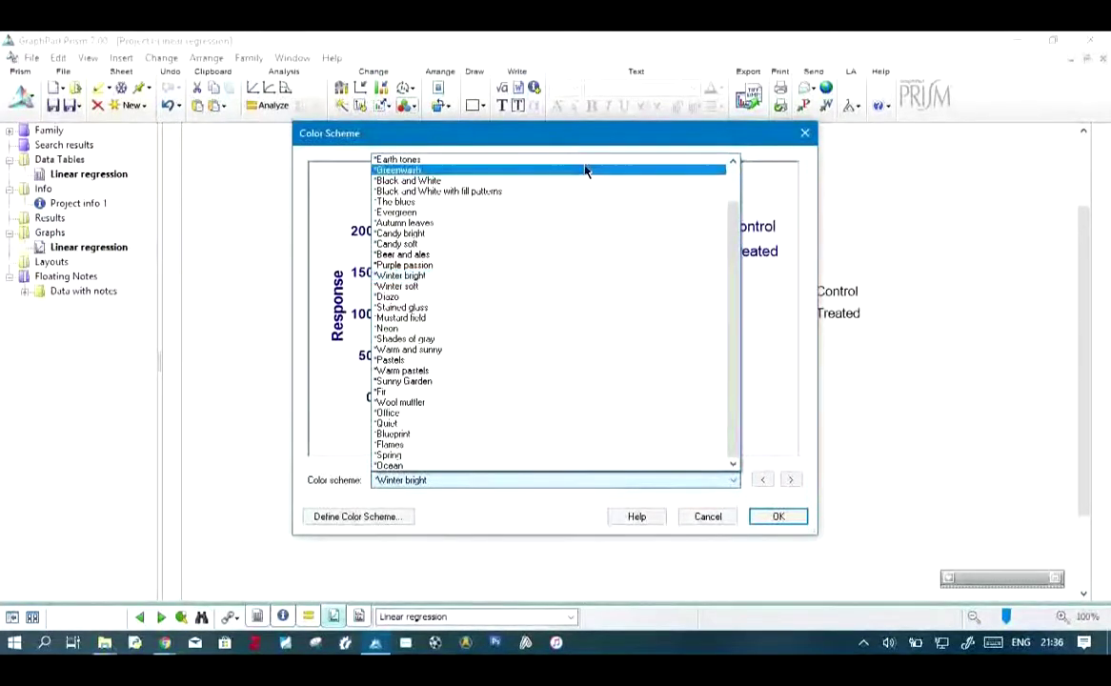
# - Return the scheme to [Current colors] and close, keeping green Control and blue Treated
pyautogui.scroll(2, 667, 190)
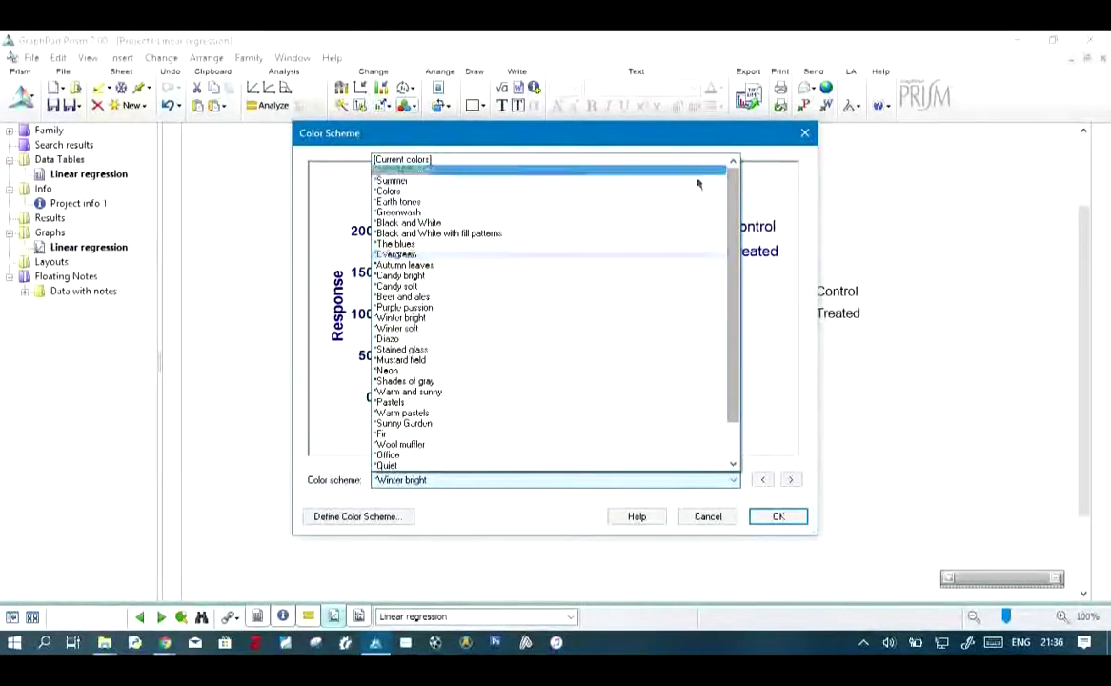
pyautogui.click(523, 172)
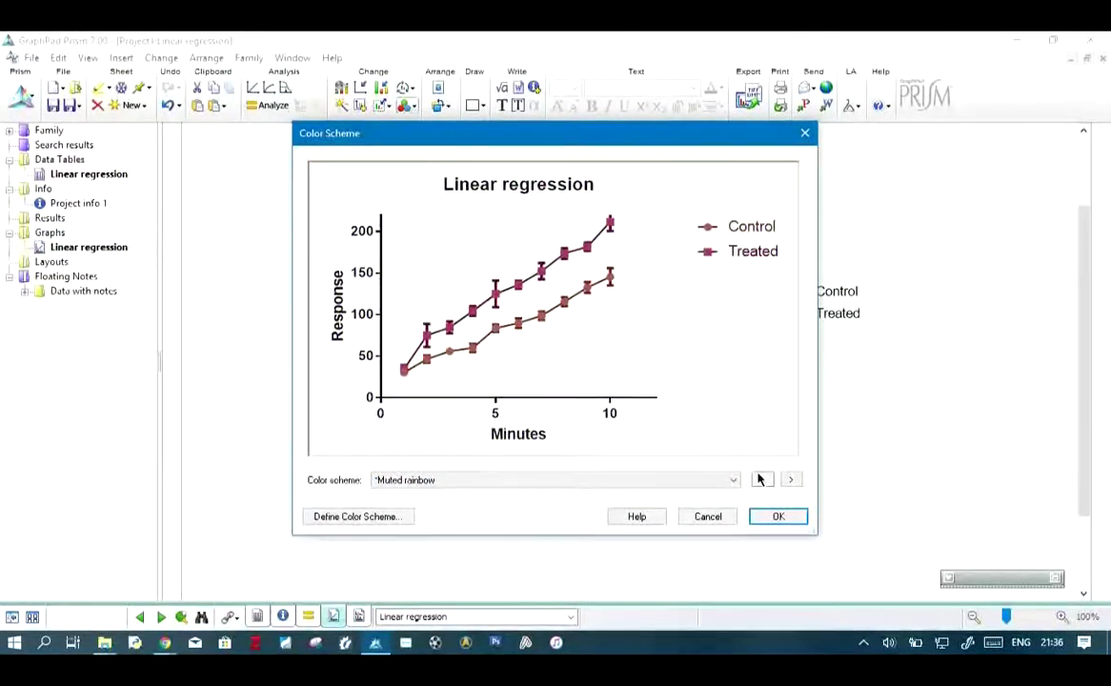
pyautogui.click(759, 479)
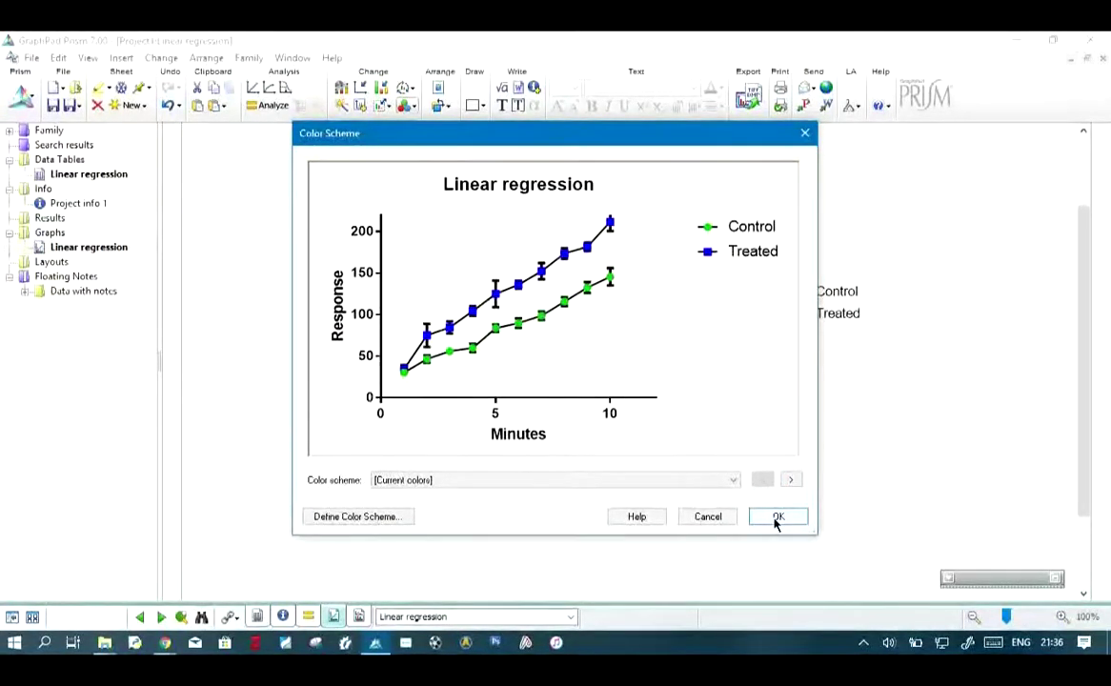
pyautogui.click(777, 517)
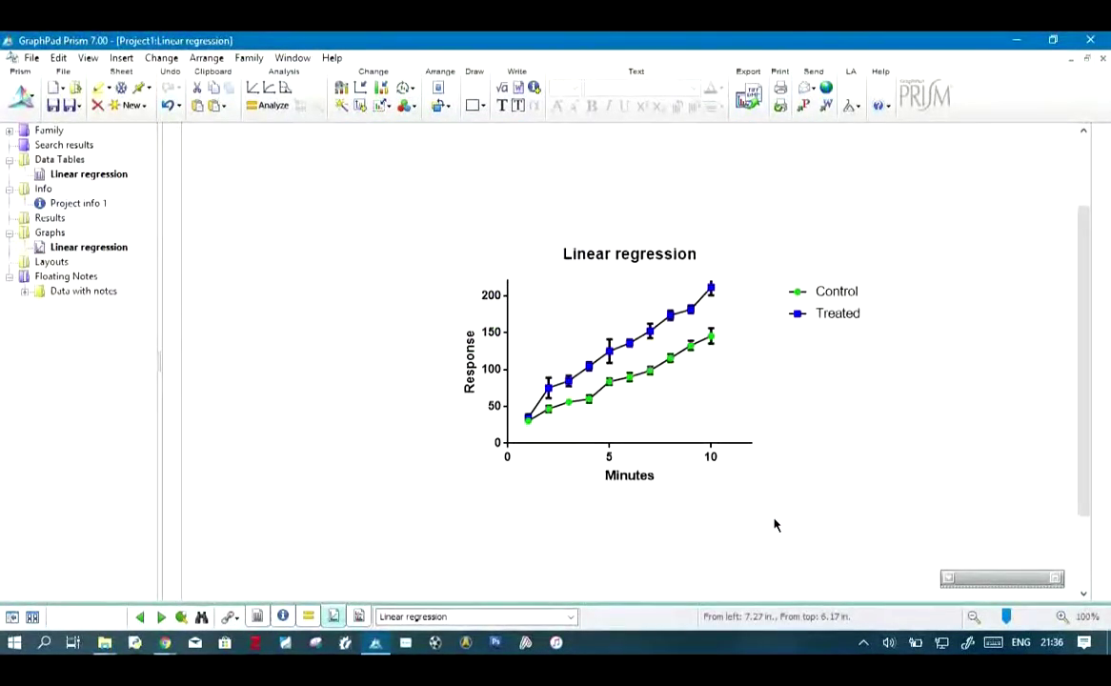